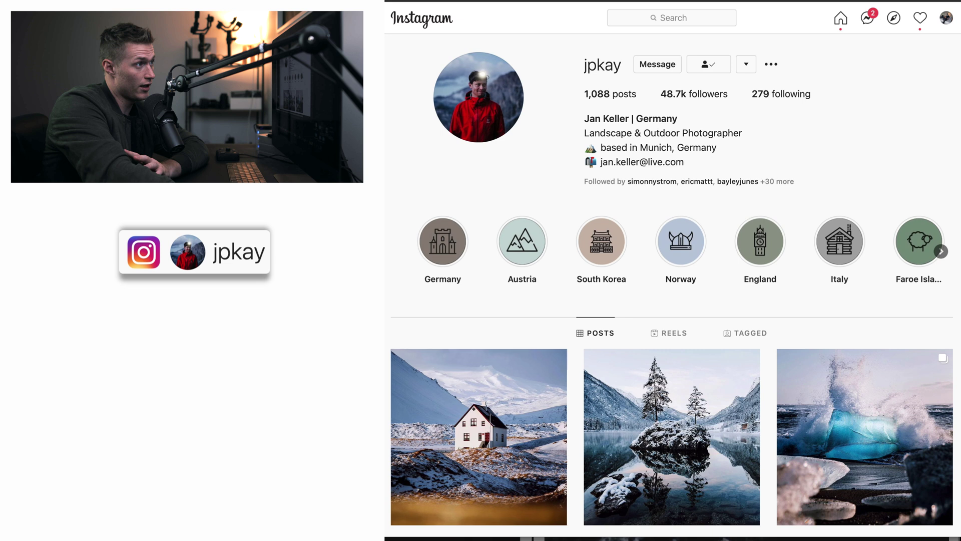
Browse the Instagram profile grid, opening and closing the snowy lakeside village post, then another post.
{"action": "scroll", "coordinate": [671, 286], "scroll_direction": "down", "scroll_amount": 2}
{"action": "scroll", "coordinate": [672, 285], "scroll_direction": "up", "scroll_amount": 2}
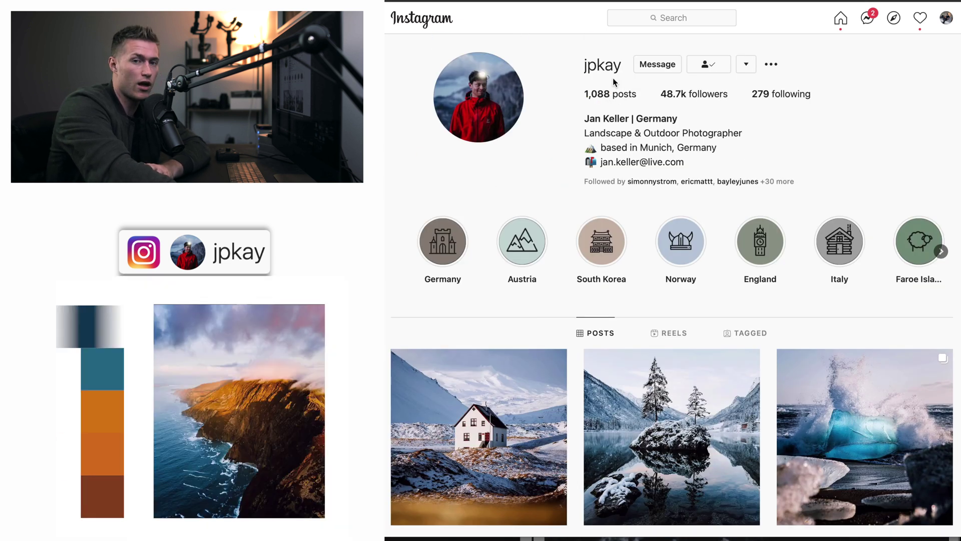
{"action": "scroll", "coordinate": [672, 285], "scroll_direction": "down", "scroll_amount": 4}
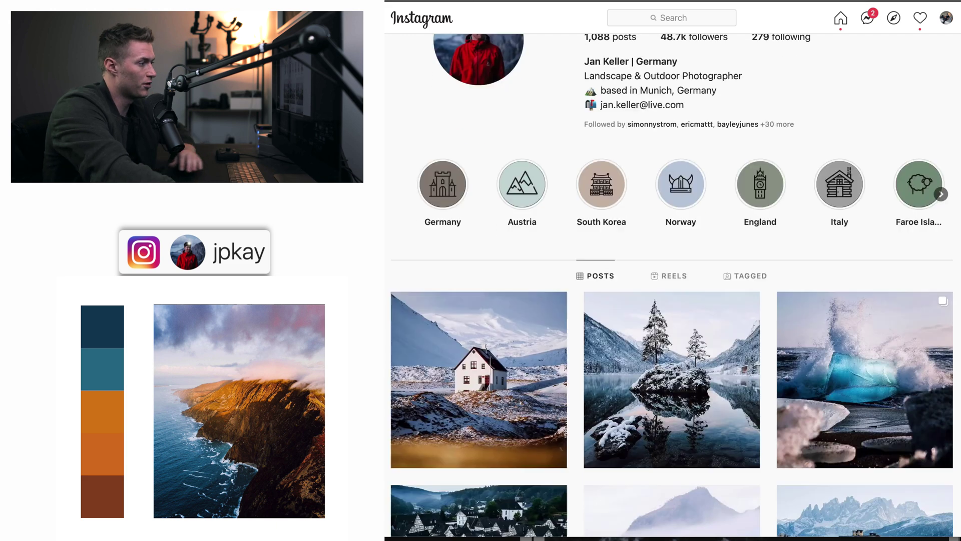
{"action": "scroll", "coordinate": [672, 285], "scroll_direction": "down", "scroll_amount": 10}
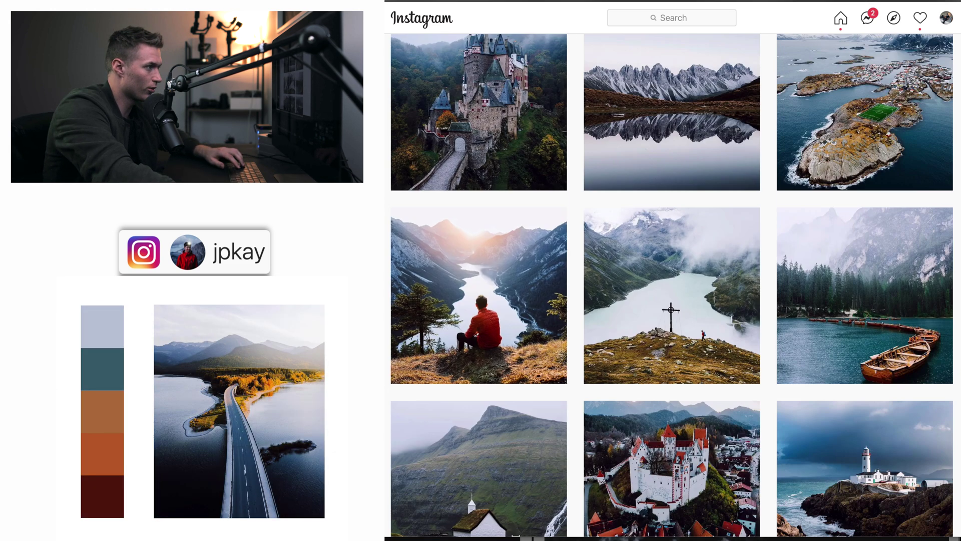
{"action": "scroll", "coordinate": [671, 286], "scroll_direction": "up", "scroll_amount": 6}
{"action": "scroll", "coordinate": [671, 285], "scroll_direction": "up", "scroll_amount": 2}
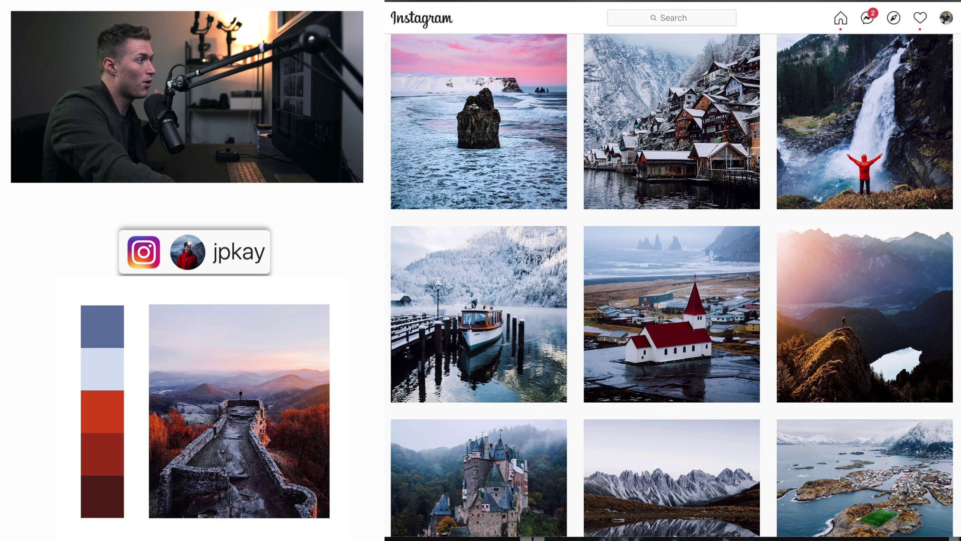
{"action": "scroll", "coordinate": [851, 325], "scroll_direction": "up", "scroll_amount": 5}
{"action": "left_click", "coordinate": [744, 386]}
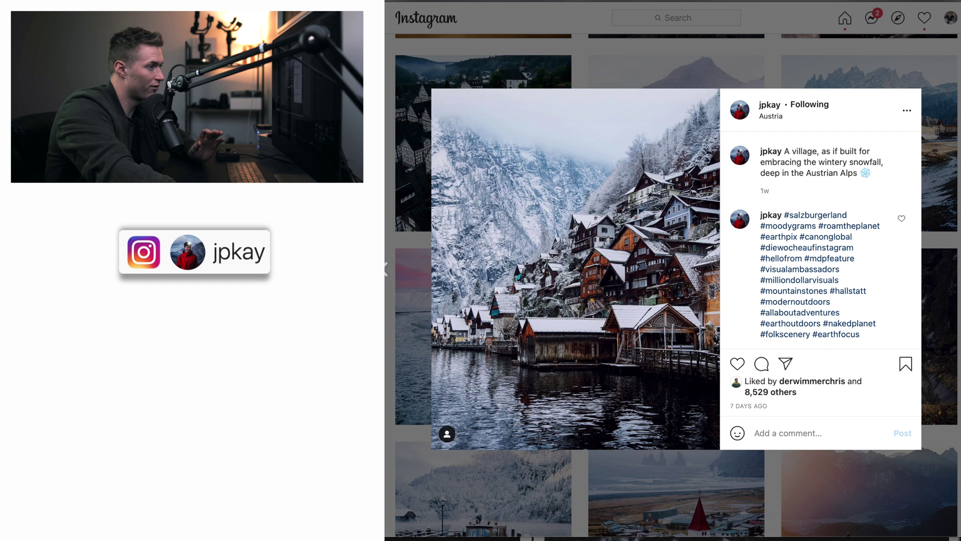
{"action": "key", "text": "Escape"}
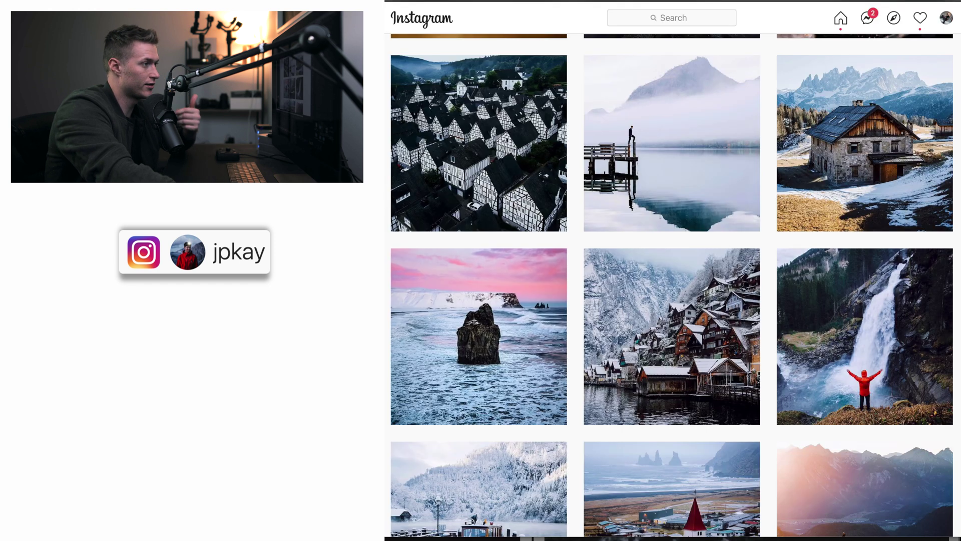
{"action": "left_click", "coordinate": [949, 204]}
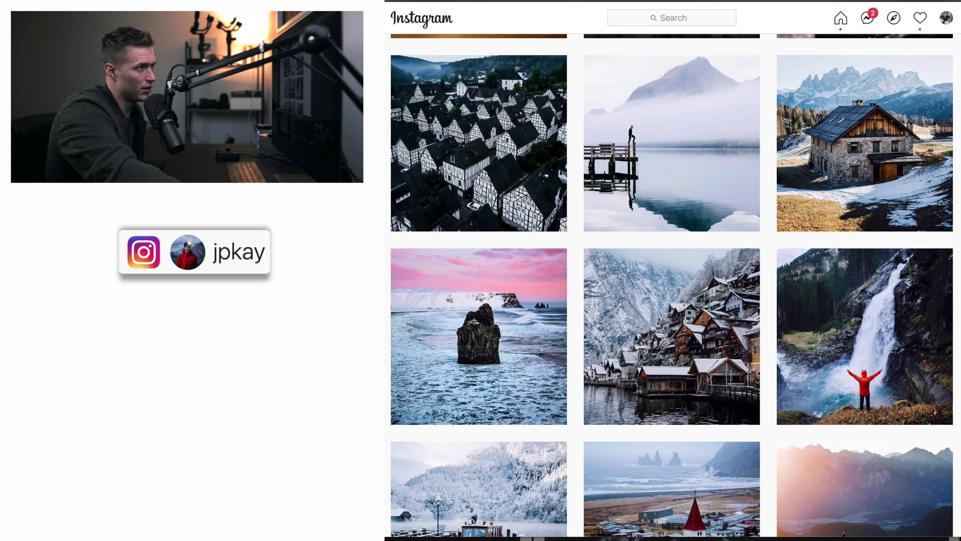
Open the dark teal puffin post to study its look, then close it.
{"action": "scroll", "coordinate": [672, 285], "scroll_direction": "down", "scroll_amount": 10}
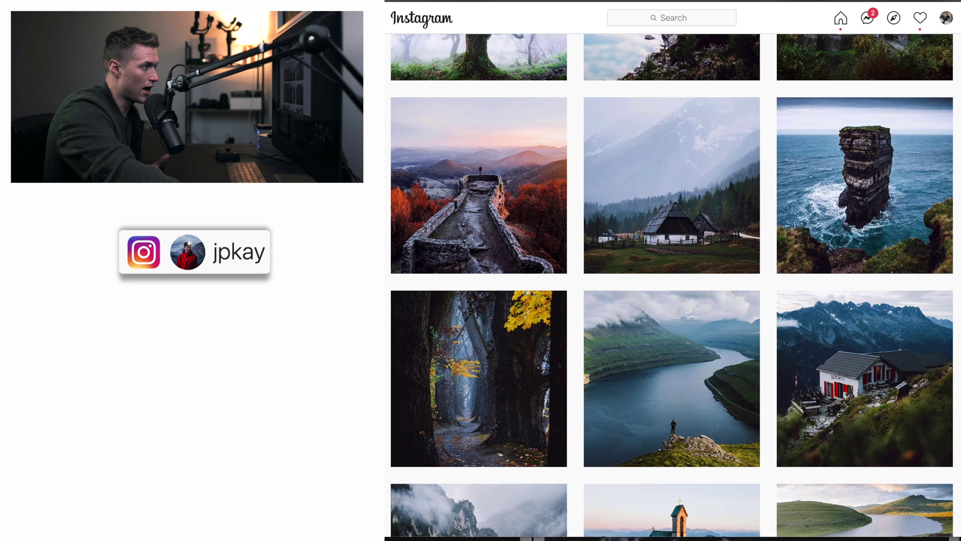
{"action": "scroll", "coordinate": [672, 285], "scroll_direction": "down", "scroll_amount": 3}
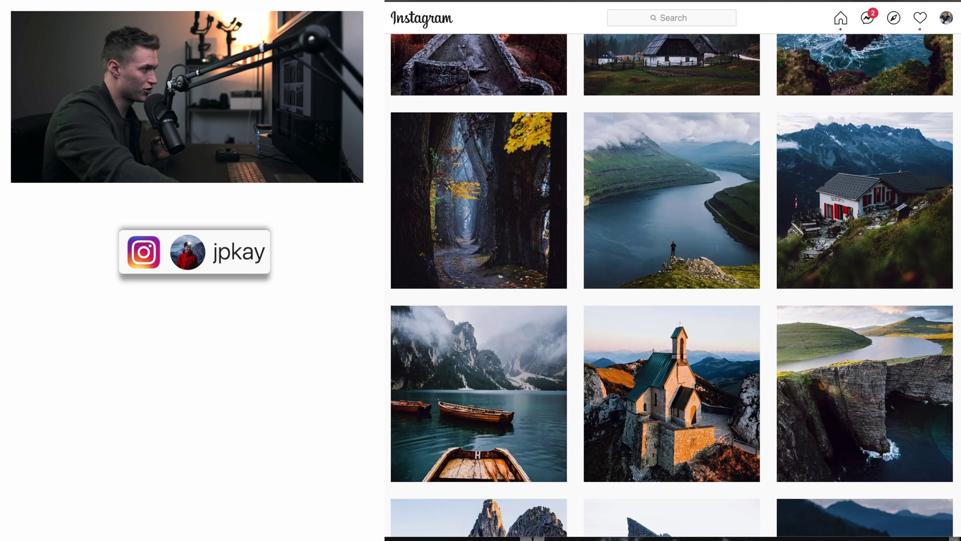
{"action": "scroll", "coordinate": [672, 285], "scroll_direction": "down", "scroll_amount": 5}
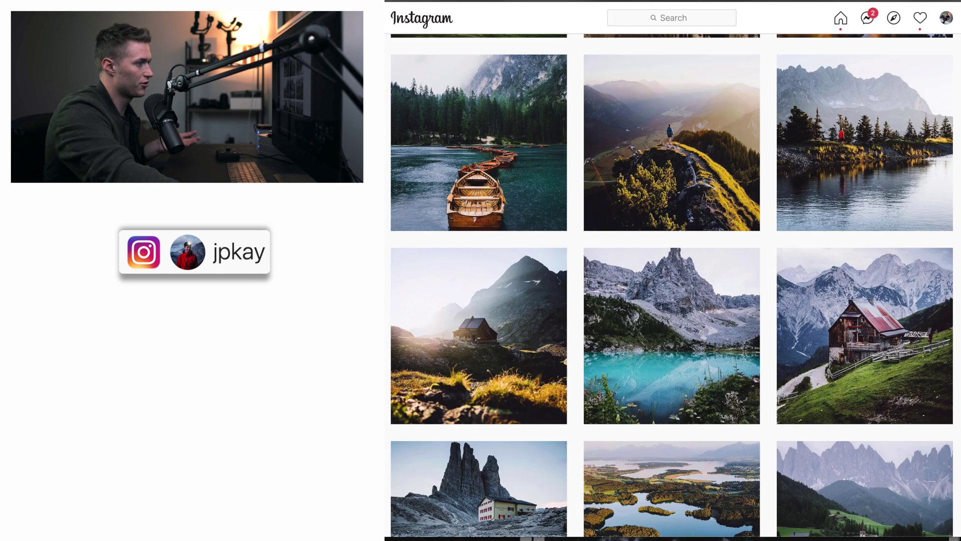
{"action": "scroll", "coordinate": [671, 285], "scroll_direction": "down", "scroll_amount": 10}
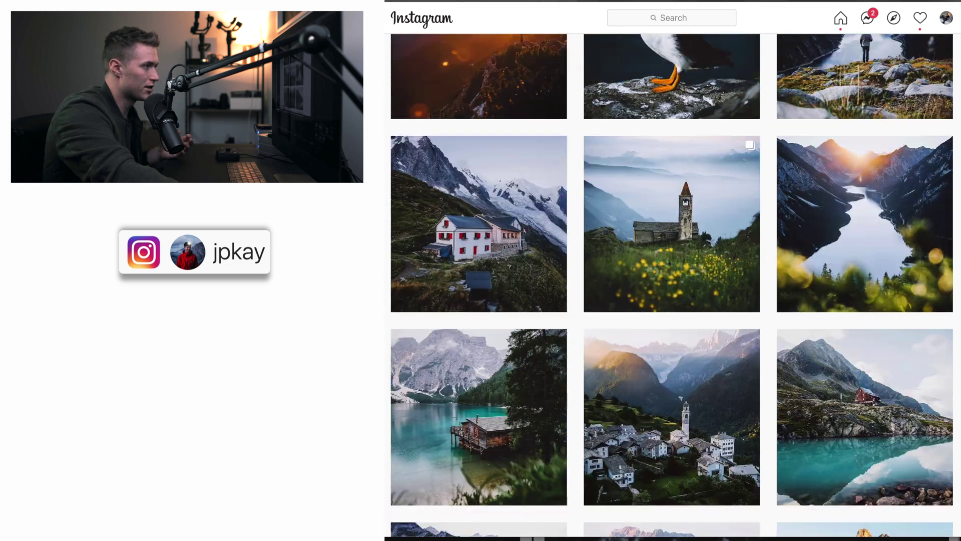
{"action": "scroll", "coordinate": [672, 285], "scroll_direction": "up", "scroll_amount": 4}
{"action": "left_click", "coordinate": [749, 279]}
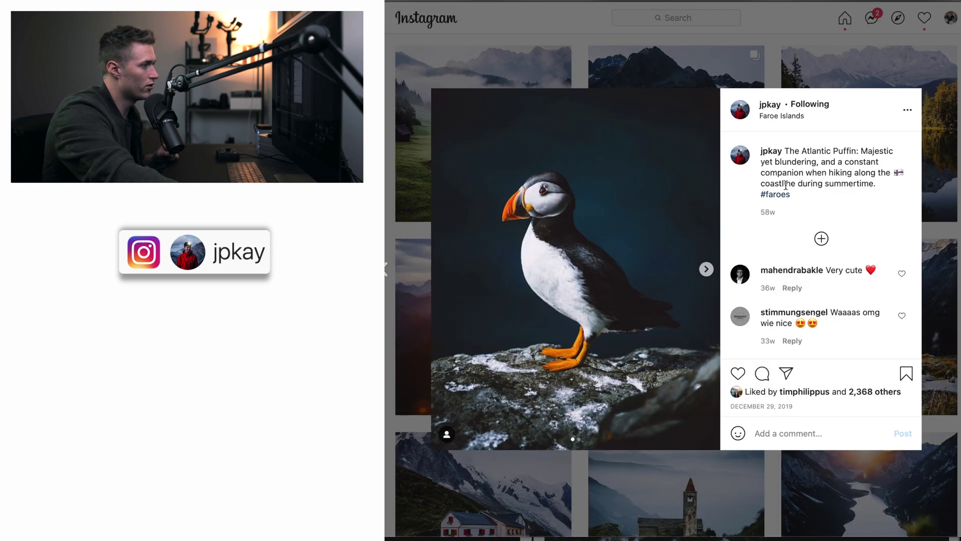
{"action": "key", "text": "Escape"}
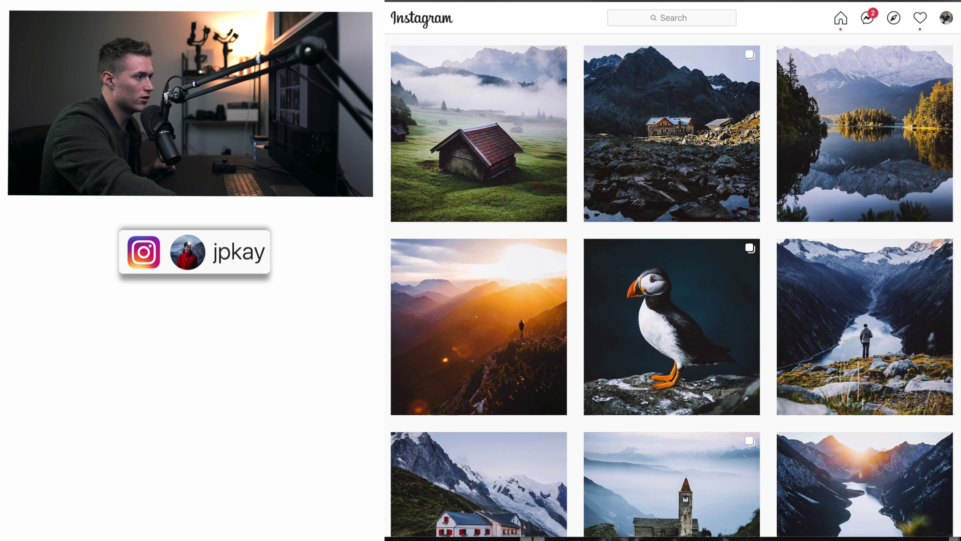
{"action": "scroll", "coordinate": [671, 285], "scroll_direction": "down", "scroll_amount": 10}
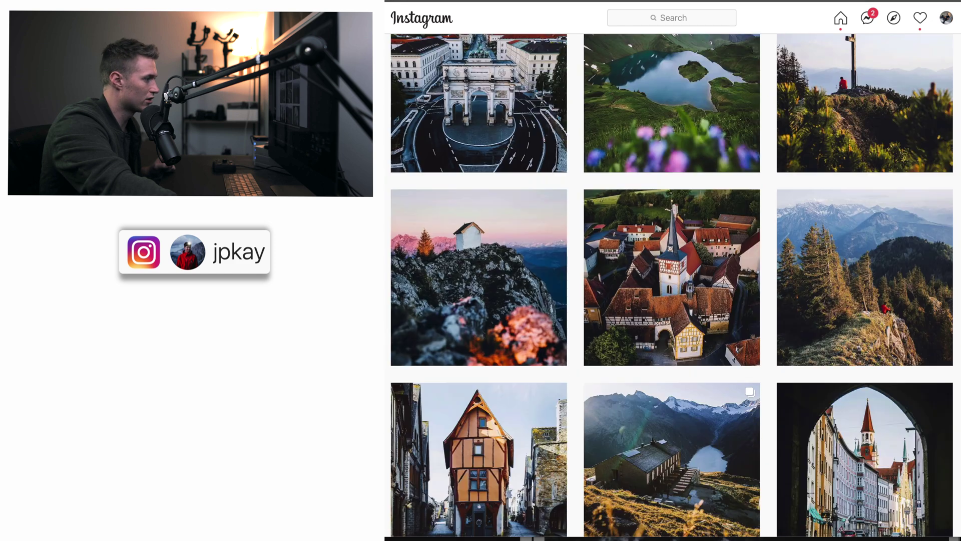
{"action": "scroll", "coordinate": [689, 498], "scroll_direction": "up", "scroll_amount": 6}
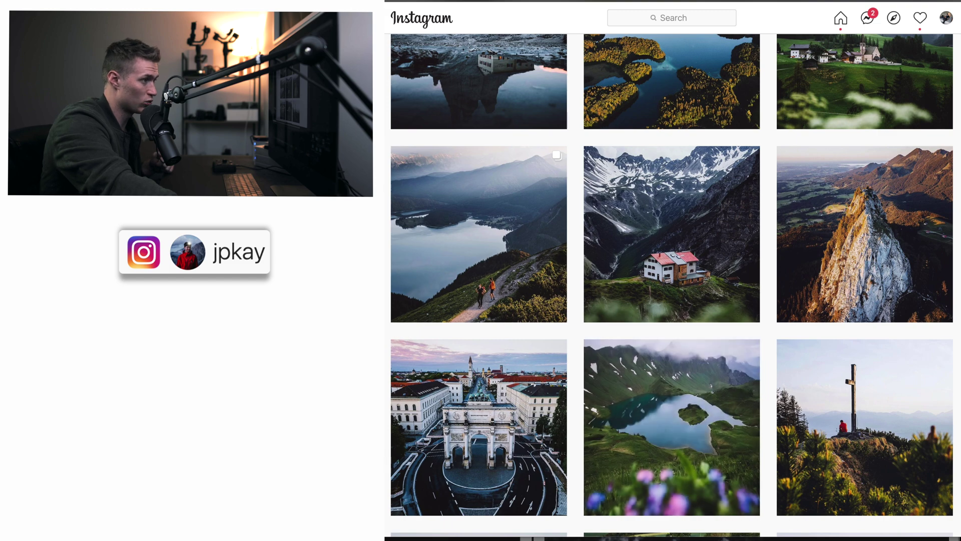
{"action": "scroll", "coordinate": [823, 297], "scroll_direction": "up", "scroll_amount": 5}
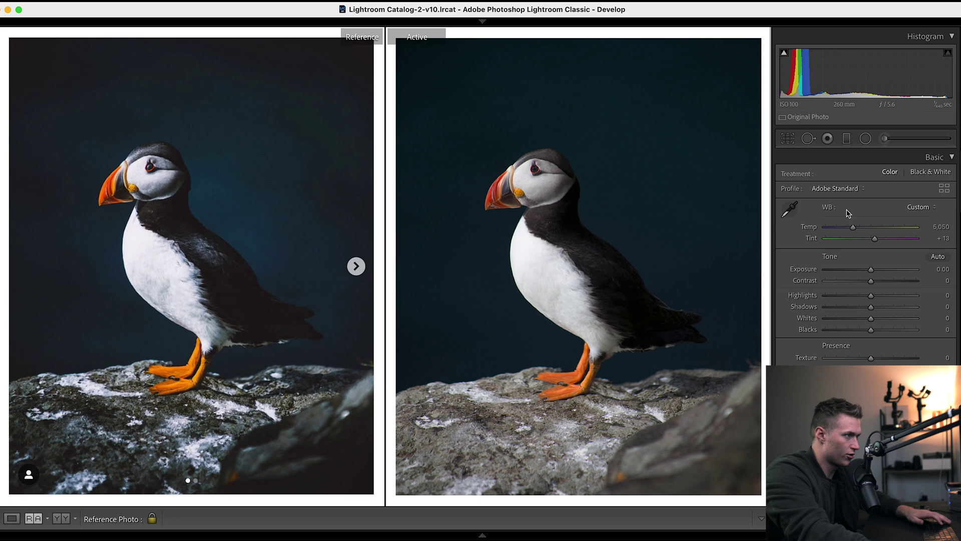
Crop the puffin photo to 4 x 5, leaving and then restoring Reference View.
{"action": "left_click", "coordinate": [792, 142]}
{"action": "left_click", "coordinate": [678, 126]}
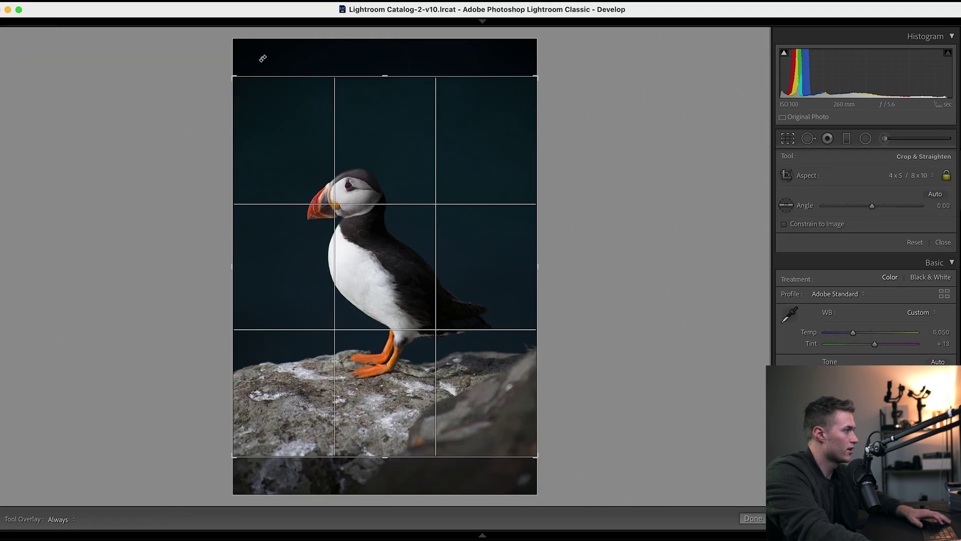
{"action": "left_click", "coordinate": [752, 518]}
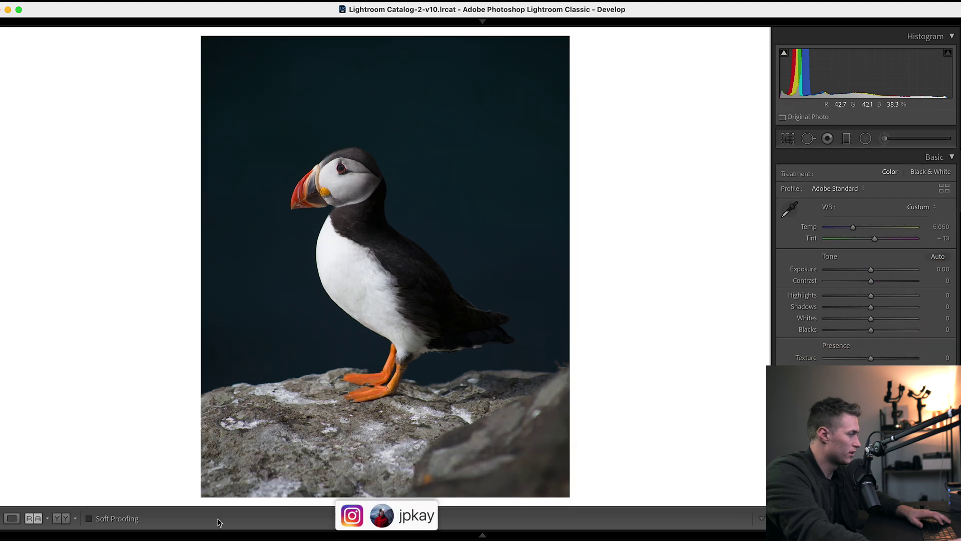
{"action": "left_click", "coordinate": [33, 519]}
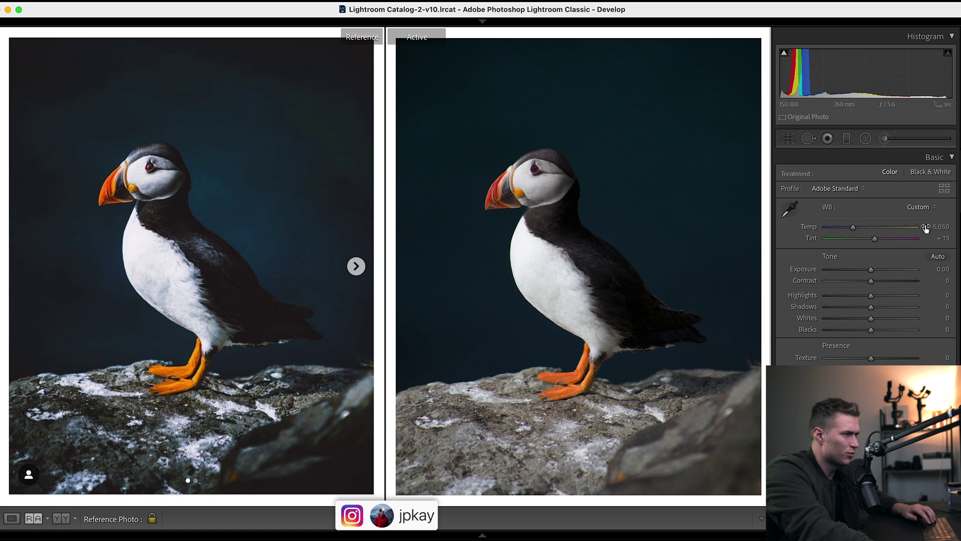
Set Temp to 4,700 and Tint to about +6, undoing an accidental settings reset.
{"action": "left_click", "coordinate": [949, 227]}
{"action": "type", "text": "4700"}
{"action": "key", "text": "Return"}
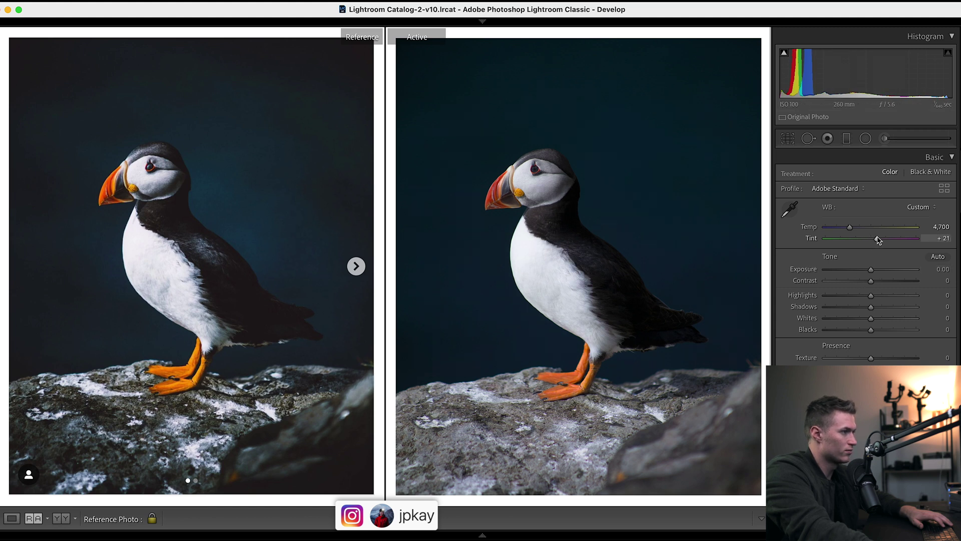
{"action": "left_click_drag", "start_coordinate": [878, 240], "coordinate": [873, 241]}
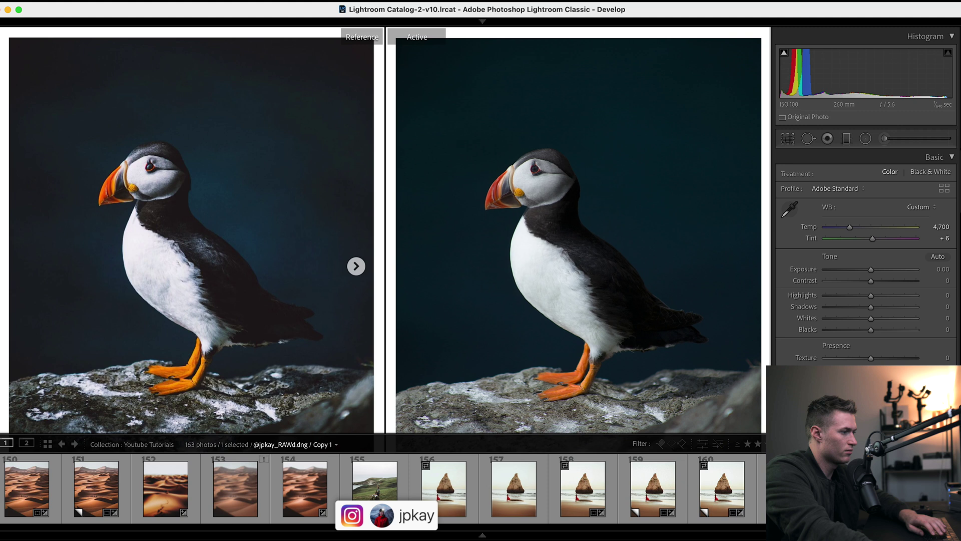
{"action": "left_click", "coordinate": [726, 483]}
{"action": "key", "text": "super+z"}
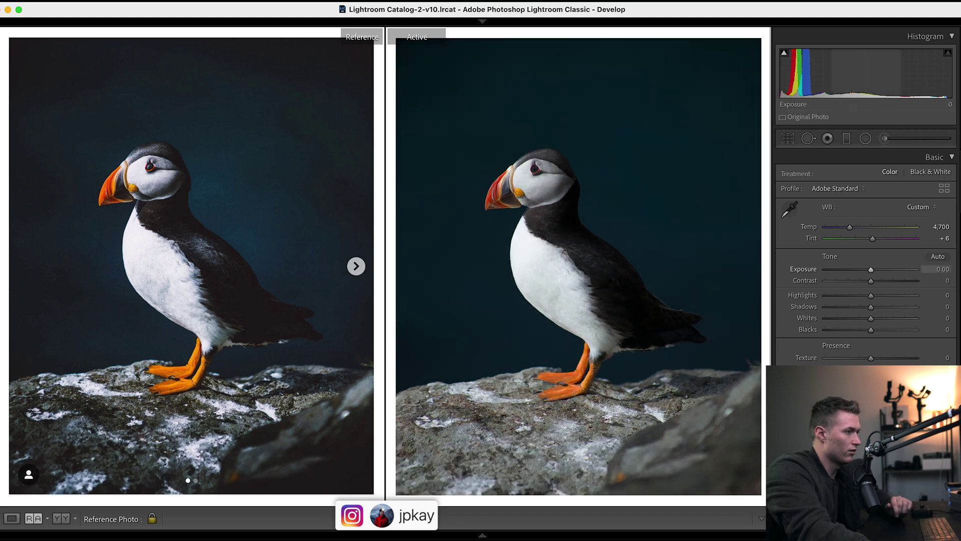
Pull Highlights to −21, lift Blacks to +66, and switch on the custom point tone curve.
{"action": "left_click_drag", "start_coordinate": [871, 296], "coordinate": [861, 296]}
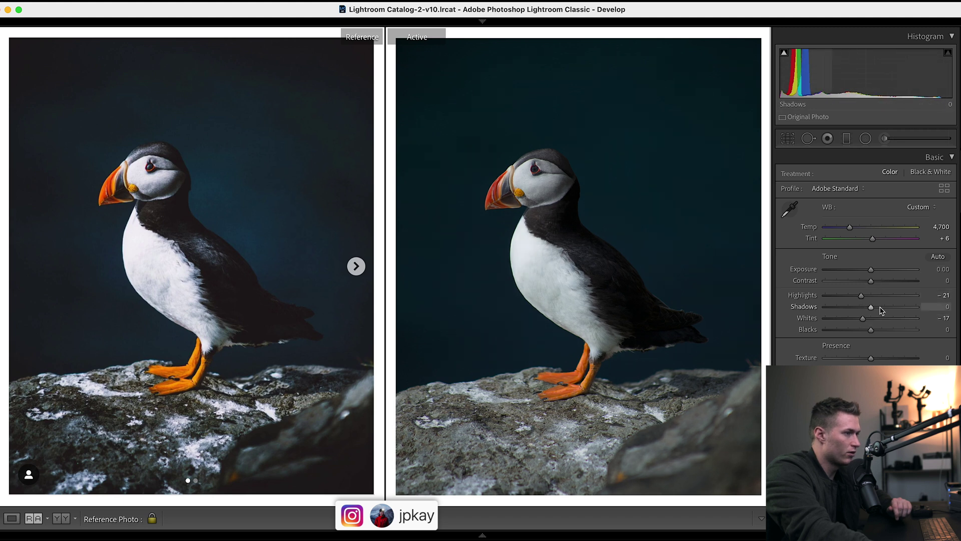
{"action": "left_click_drag", "start_coordinate": [871, 329], "coordinate": [895, 331]}
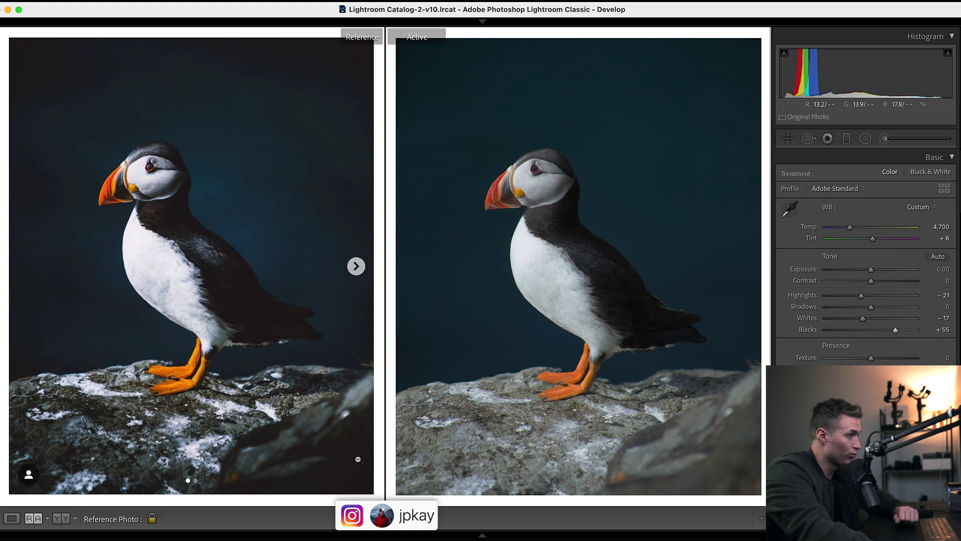
{"action": "scroll", "coordinate": [813, 293], "scroll_direction": "down", "scroll_amount": 5}
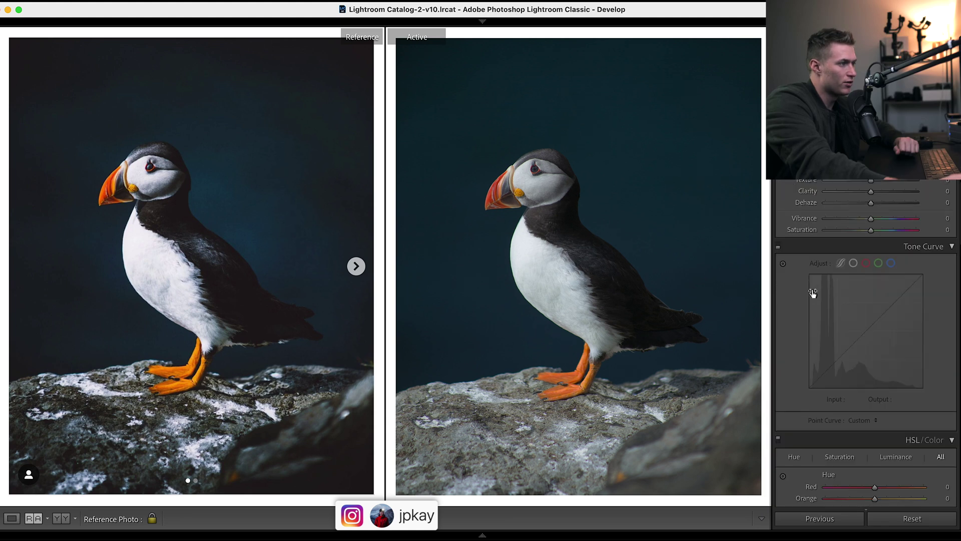
{"action": "left_click", "coordinate": [778, 247]}
{"action": "left_click", "coordinate": [879, 264]}
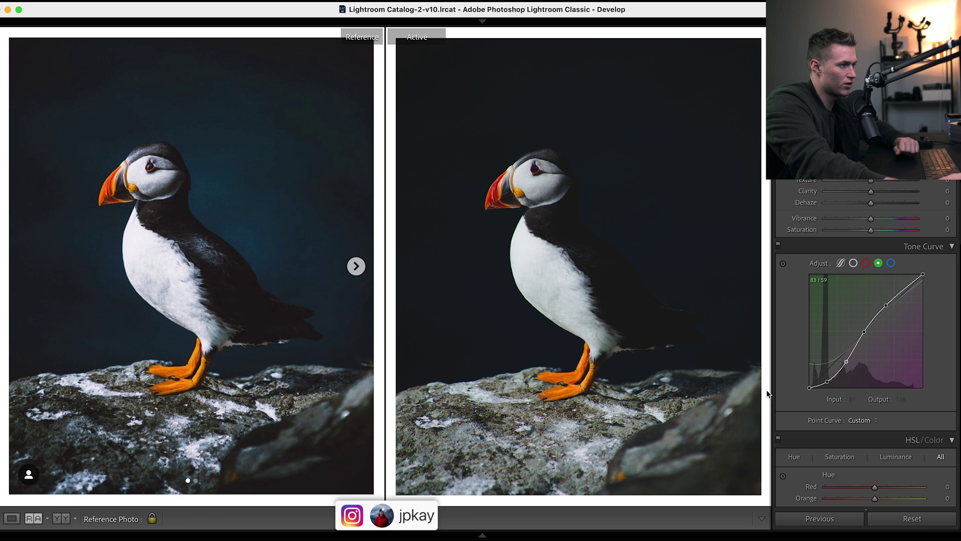
{"action": "left_click", "coordinate": [854, 263]}
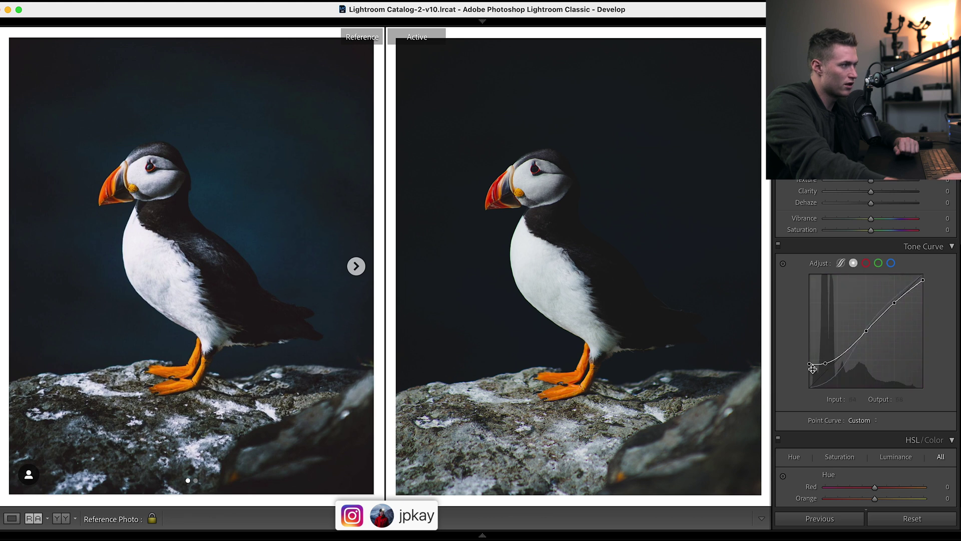
{"action": "scroll", "coordinate": [827, 320], "scroll_direction": "up", "scroll_amount": 5}
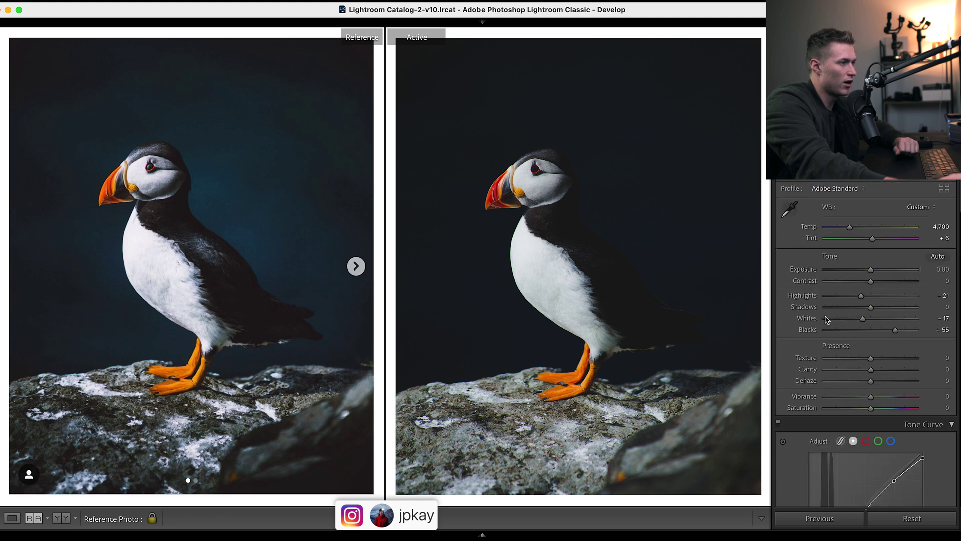
Raise Blacks to about +73 and Exposure to +0.15.
{"action": "left_click", "coordinate": [905, 330]}
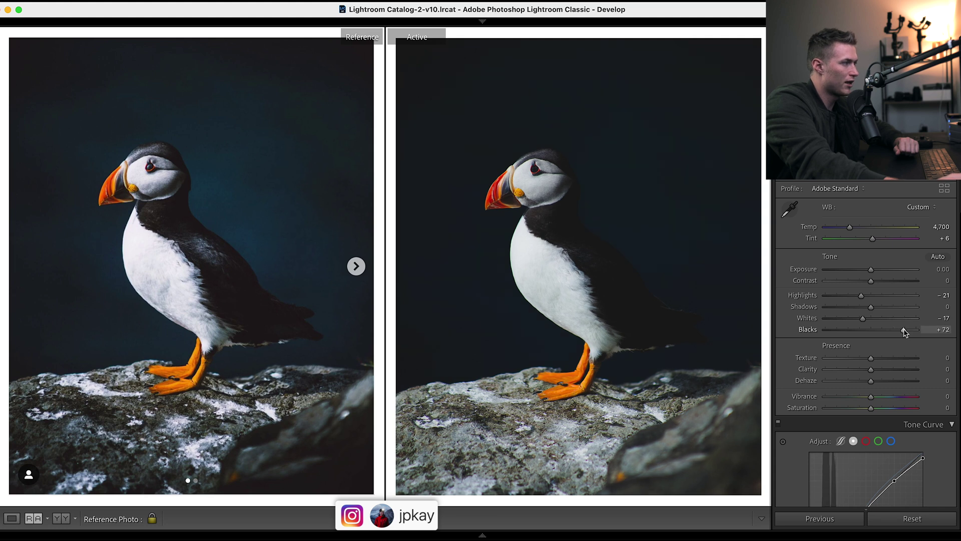
{"action": "left_click", "coordinate": [871, 270]}
{"action": "left_click_drag", "start_coordinate": [871, 271], "coordinate": [871, 271]}
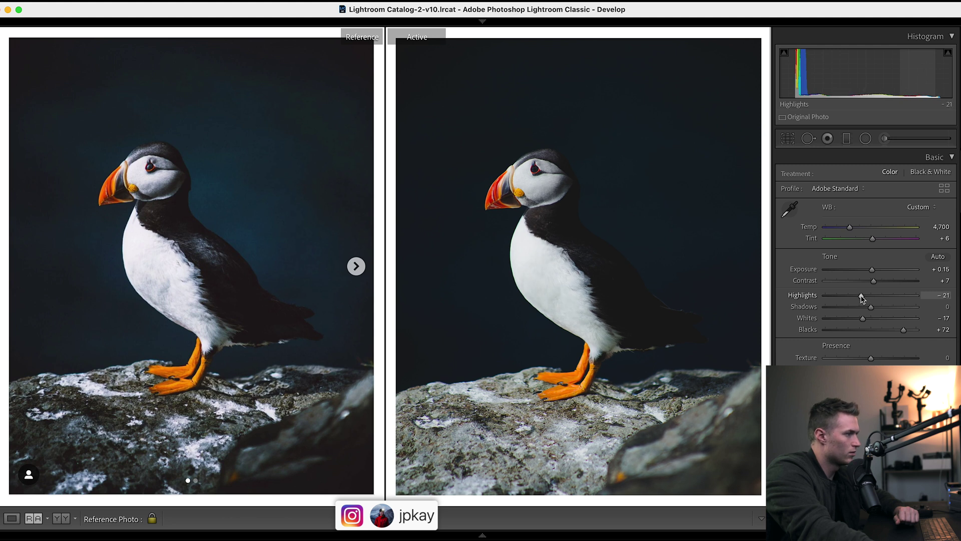
Rework Highlights to a milder −21, then lift Shadows to +27 and Whites to −1.
{"action": "left_click_drag", "start_coordinate": [862, 296], "coordinate": [827, 300]}
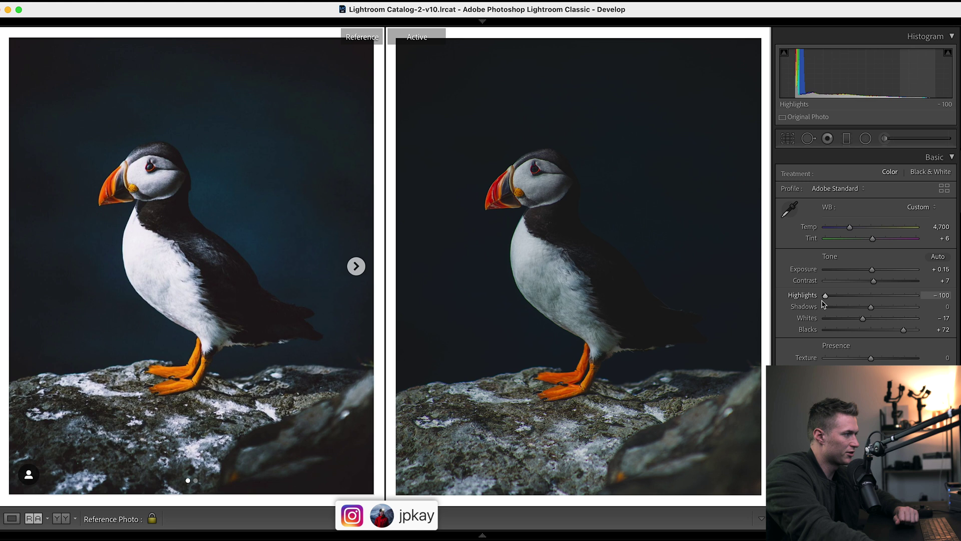
{"action": "double_click", "coordinate": [826, 300]}
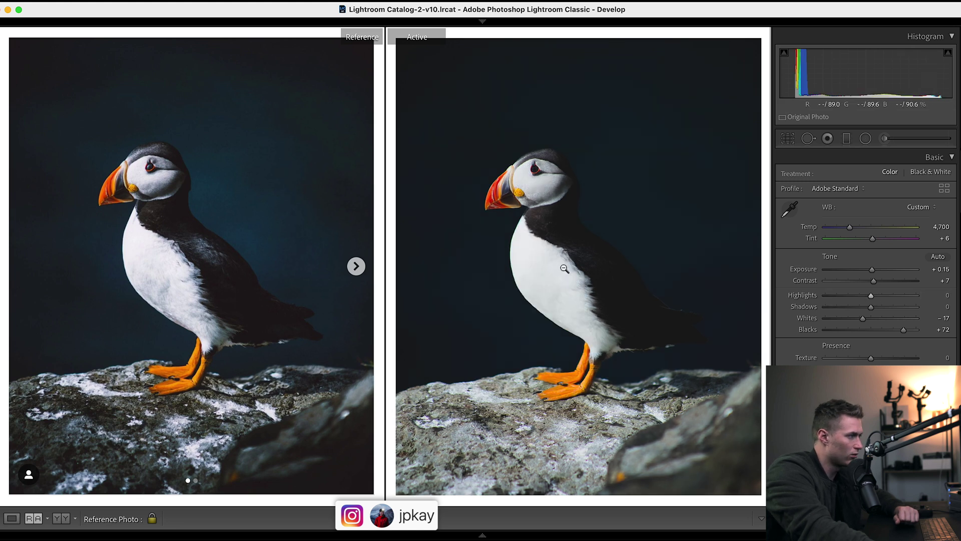
{"action": "left_click_drag", "start_coordinate": [871, 296], "coordinate": [850, 295]}
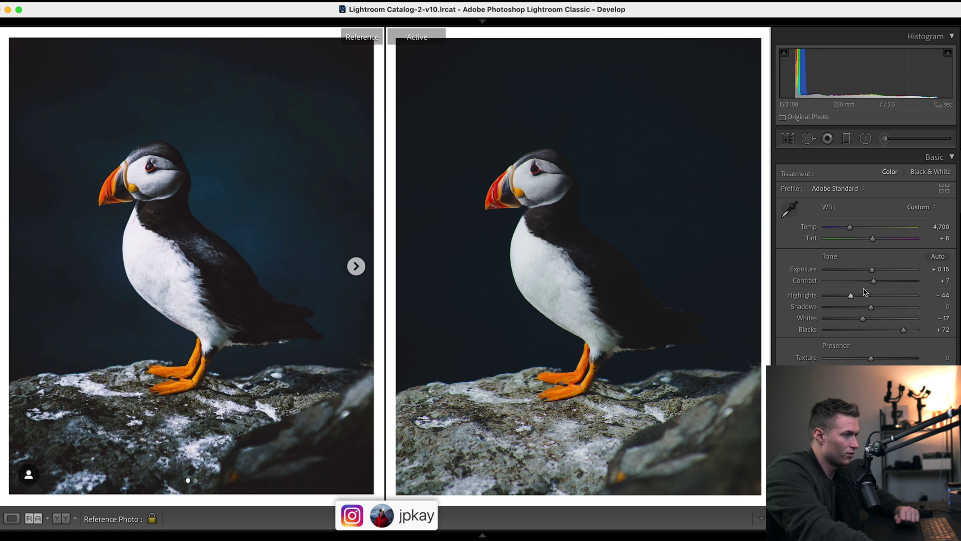
{"action": "mouse_move", "coordinate": [851, 296]}
{"action": "left_mouse_down"}
{"action": "mouse_move", "coordinate": [859, 297]}
{"action": "mouse_move", "coordinate": [837, 297]}
{"action": "left_mouse_up"}
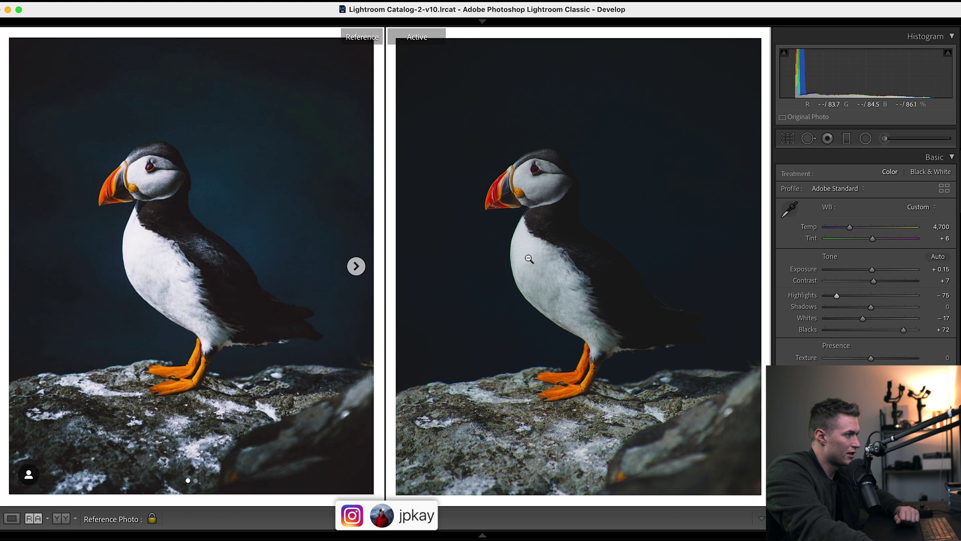
{"action": "left_click", "coordinate": [857, 296]}
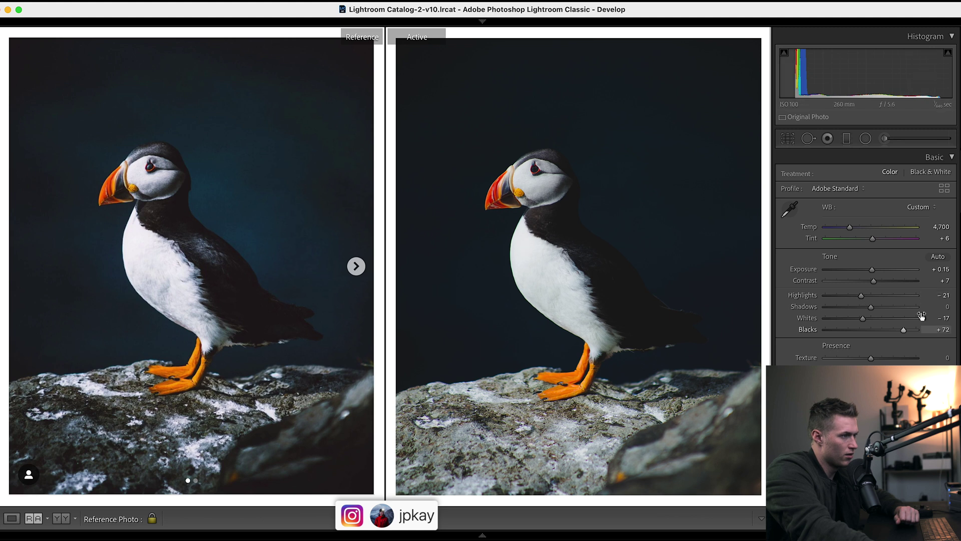
{"action": "left_click", "coordinate": [886, 307]}
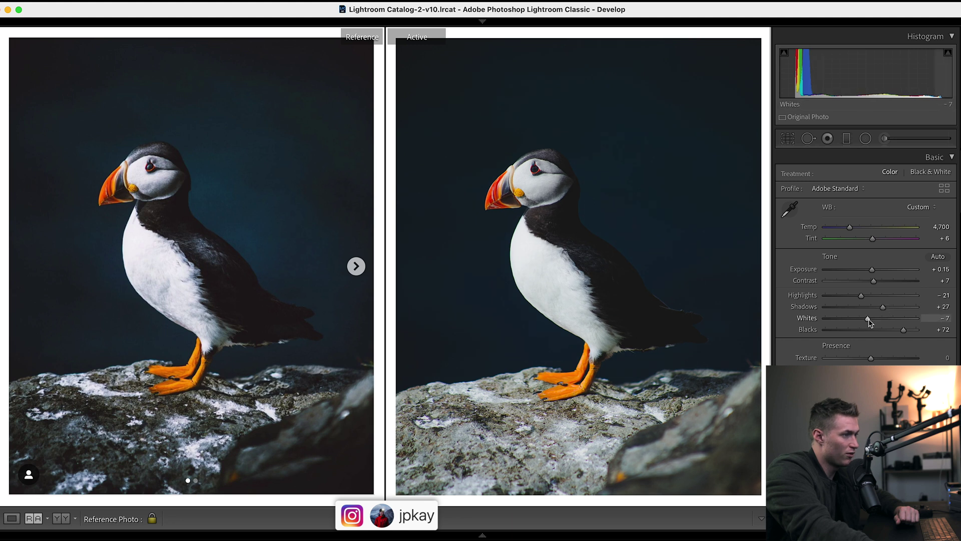
{"action": "left_click_drag", "start_coordinate": [869, 319], "coordinate": [871, 321]}
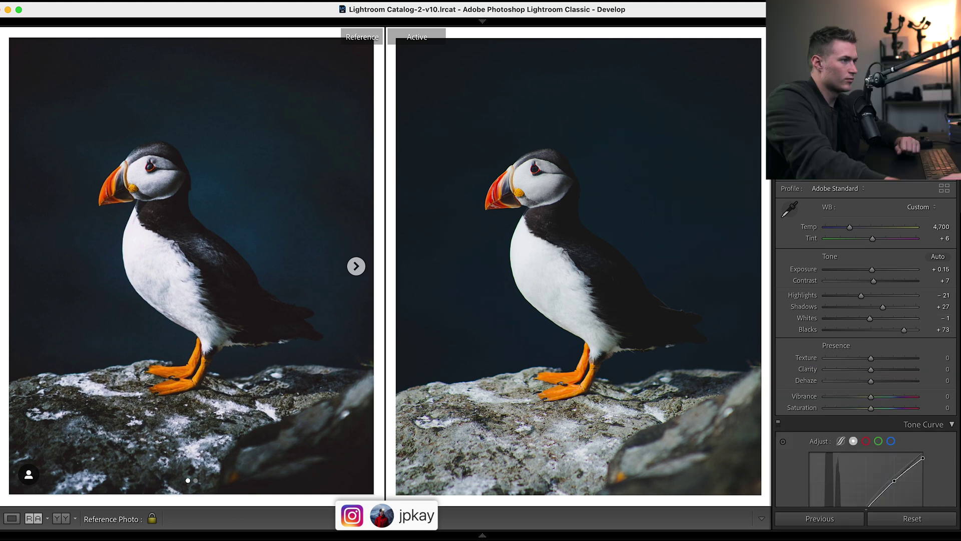
{"action": "scroll", "coordinate": [866, 325], "scroll_direction": "down", "scroll_amount": 5}
{"action": "scroll", "coordinate": [931, 302], "scroll_direction": "up", "scroll_amount": 1}
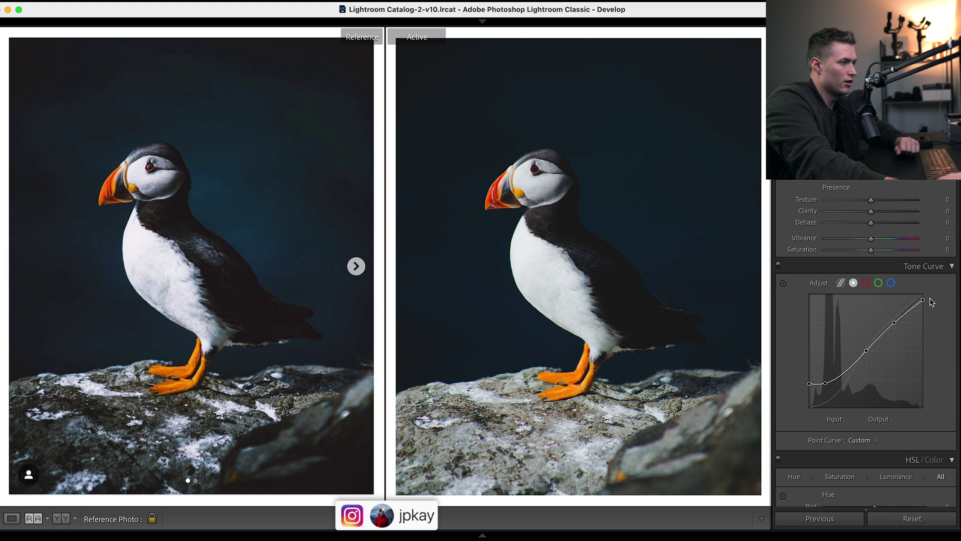
{"action": "left_click_drag", "start_coordinate": [924, 303], "coordinate": [950, 300]}
{"action": "key", "text": "super+z"}
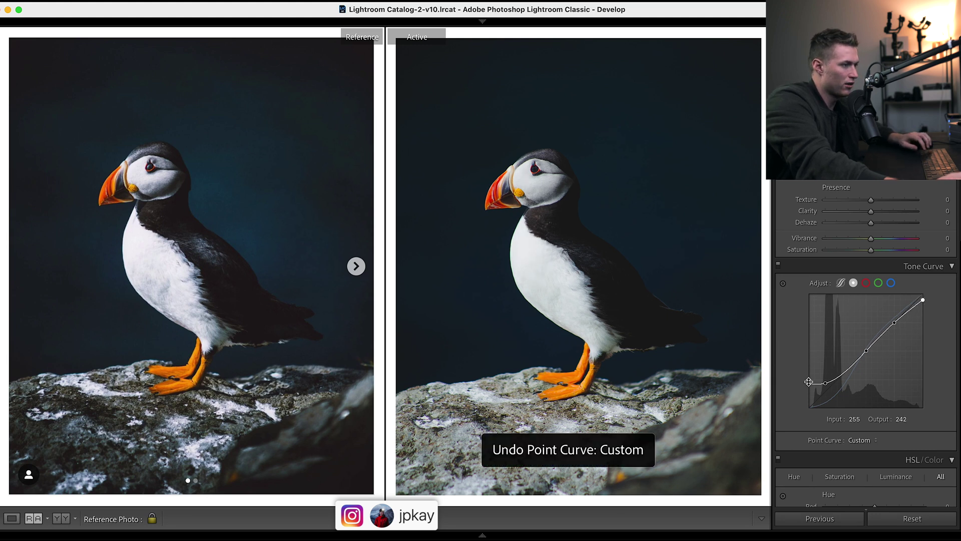
{"action": "left_click", "coordinate": [622, 299]}
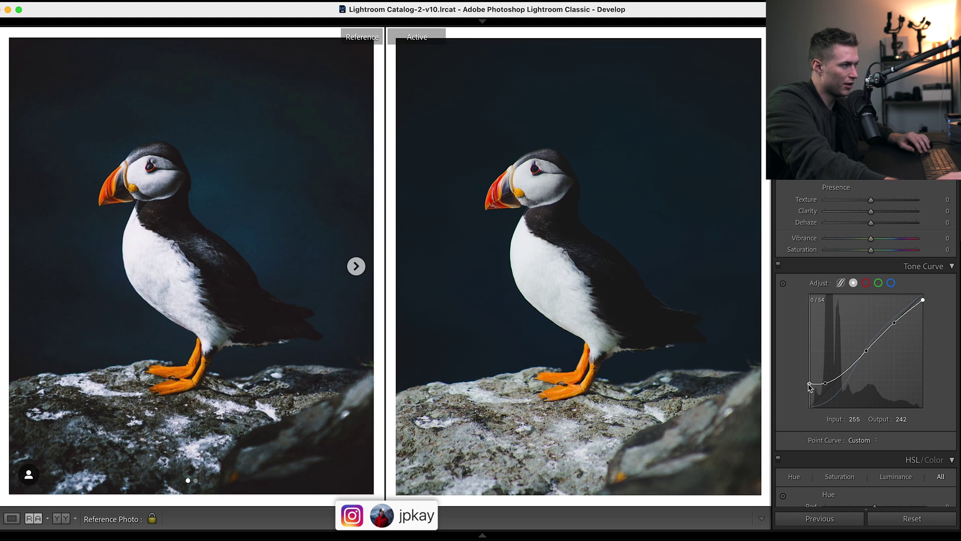
{"action": "left_click_drag", "start_coordinate": [809, 387], "coordinate": [806, 396]}
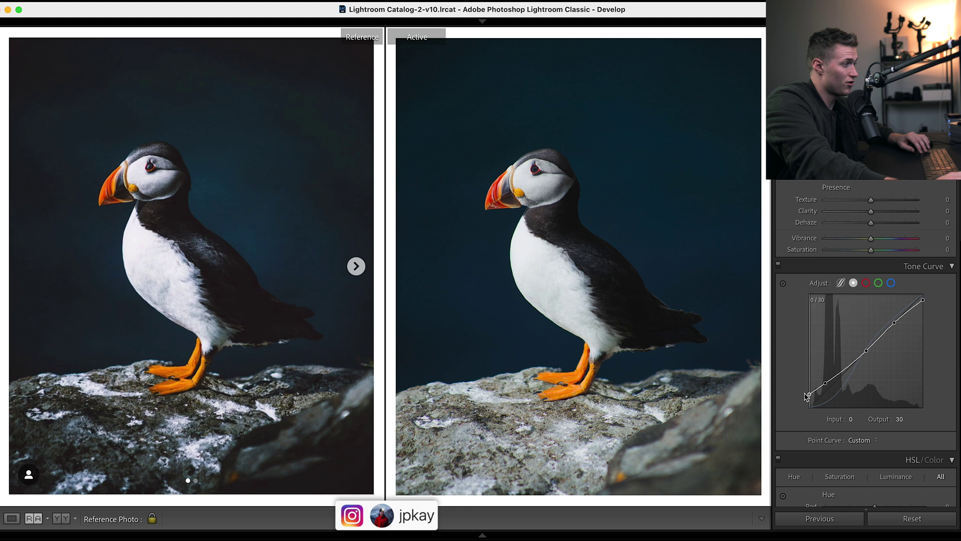
{"action": "key", "text": "ctrl+z"}
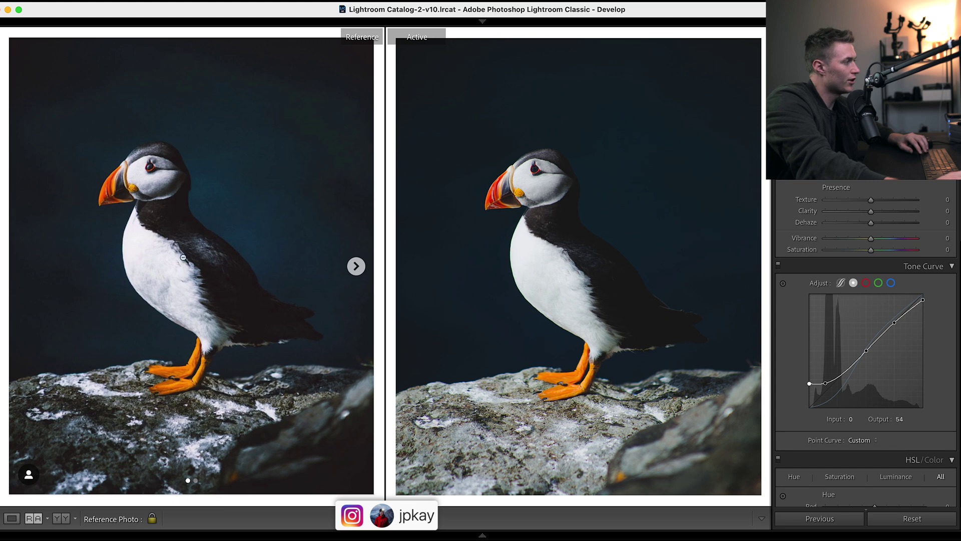
Set Presence to Clarity +63, Vibrance +21 and Saturation +13.
{"action": "left_click", "coordinate": [888, 213]}
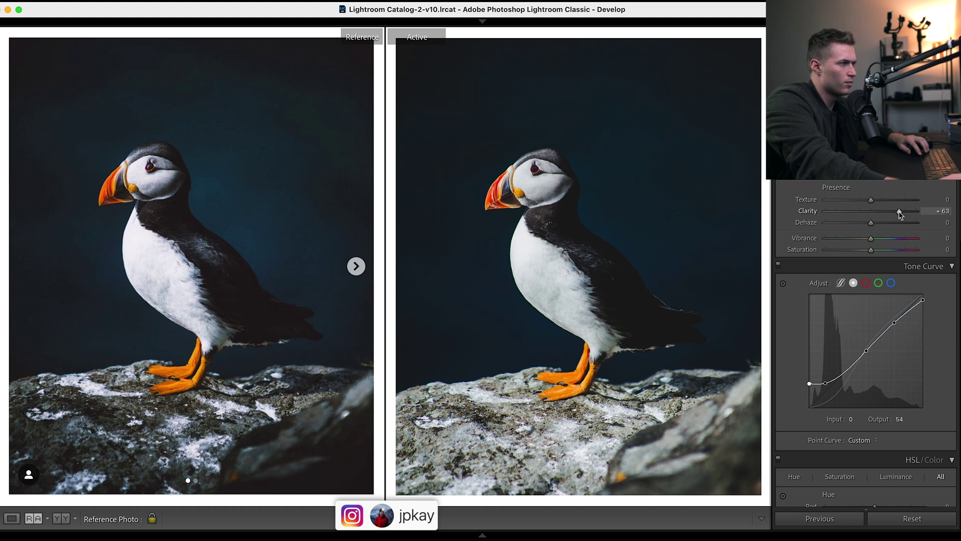
{"action": "left_click", "coordinate": [880, 239]}
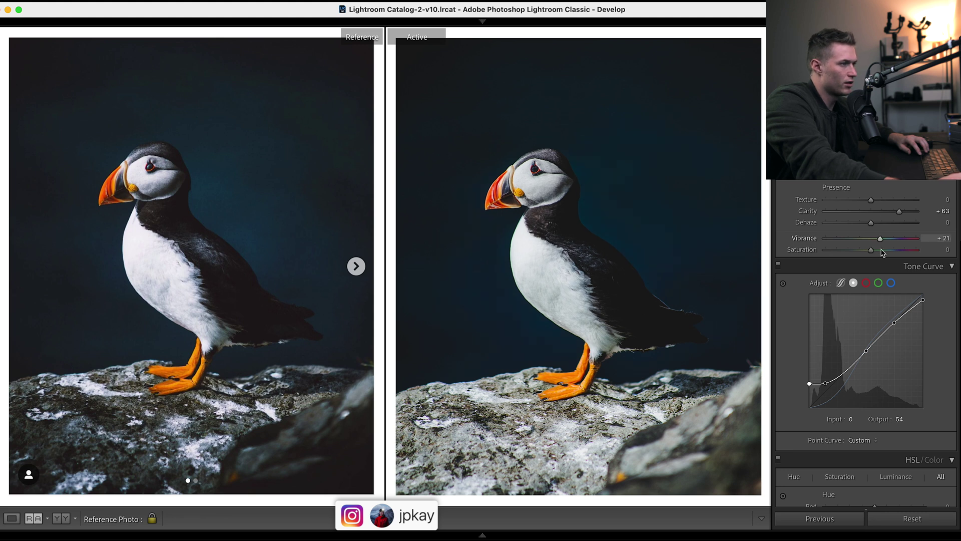
{"action": "left_click", "coordinate": [879, 250]}
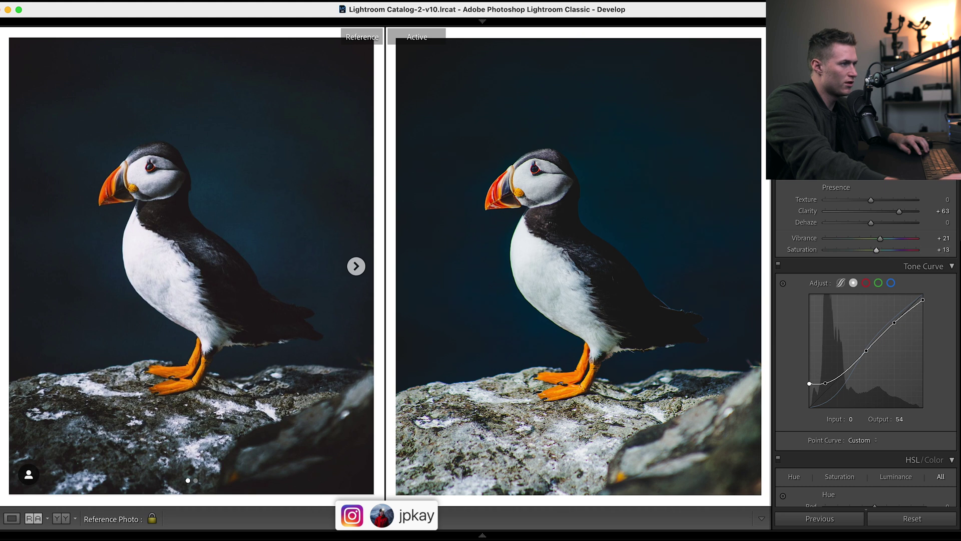
{"action": "scroll", "coordinate": [877, 252], "scroll_direction": "down", "scroll_amount": 7}
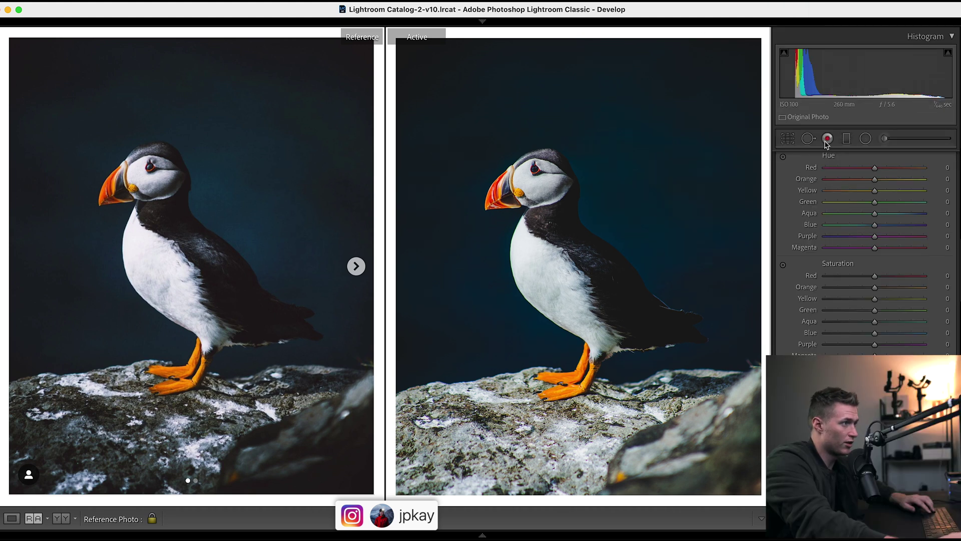
Select the rock's graduated filter and set its Exposure to −2.47 and Whites to 27.
{"action": "left_click", "coordinate": [847, 138]}
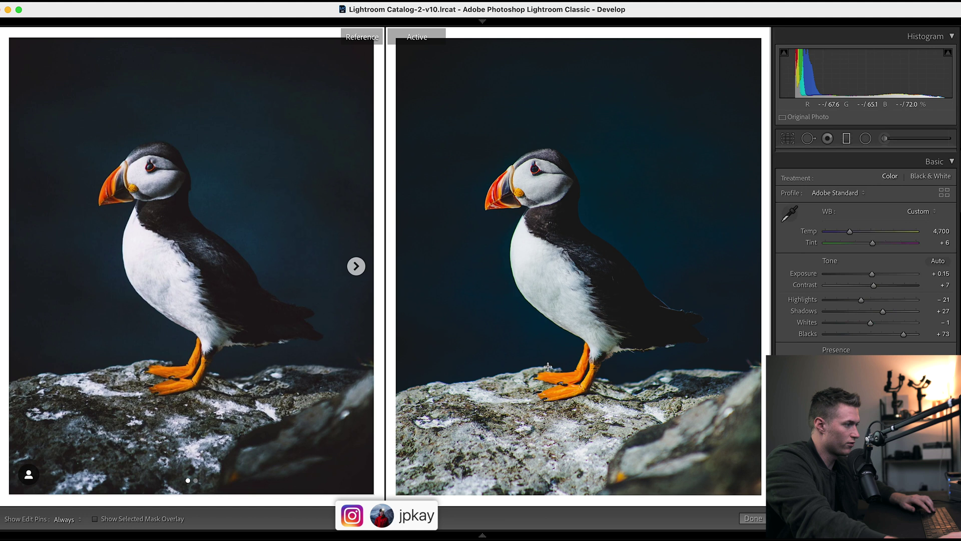
{"action": "left_click", "coordinate": [550, 410]}
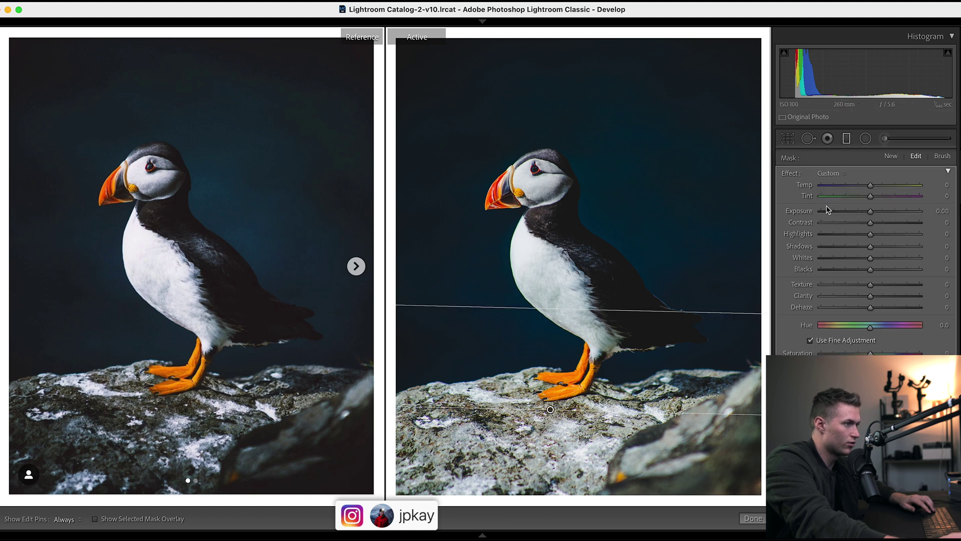
{"action": "left_click_drag", "start_coordinate": [829, 211], "coordinate": [836, 210]}
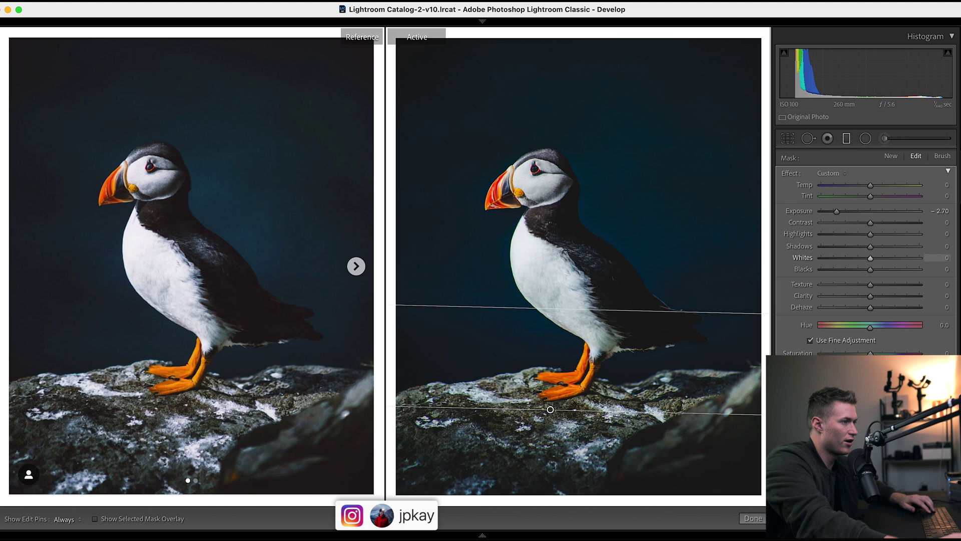
{"action": "left_click_drag", "start_coordinate": [836, 212], "coordinate": [840, 213]}
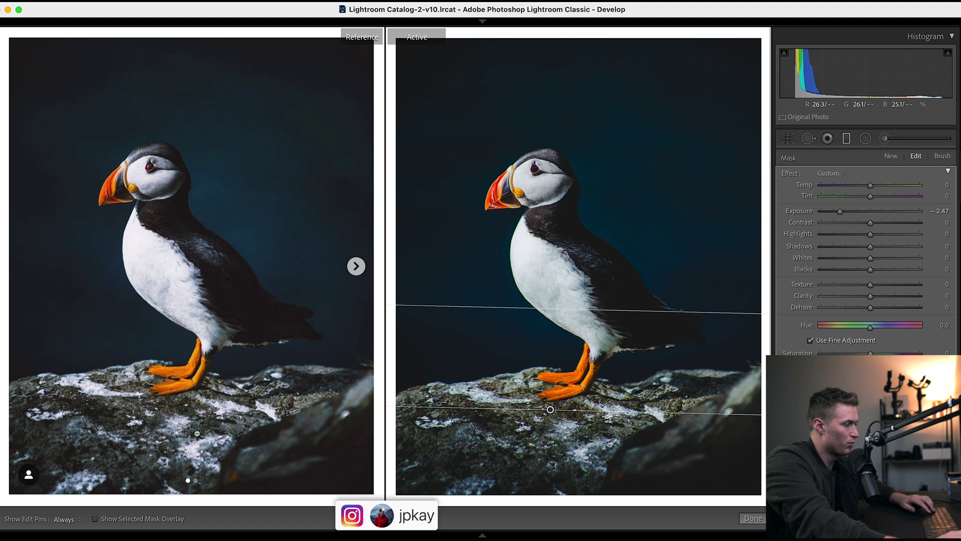
{"action": "left_click", "coordinate": [884, 258]}
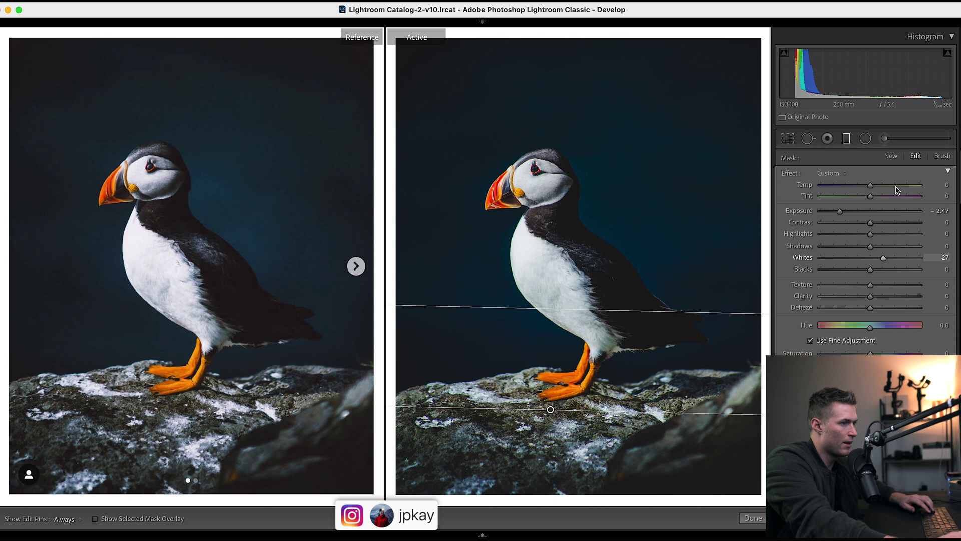
{"action": "left_click", "coordinate": [753, 518]}
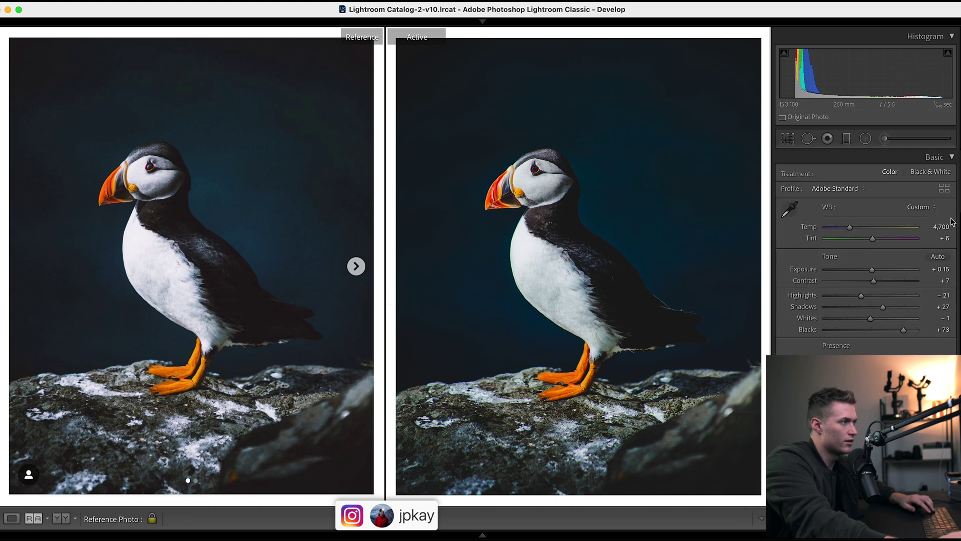
Set the Color Grading highlights saturation to 13.
{"action": "scroll", "coordinate": [953, 300], "scroll_direction": "down", "scroll_amount": 5}
{"action": "scroll", "coordinate": [866, 250], "scroll_direction": "down", "scroll_amount": 8}
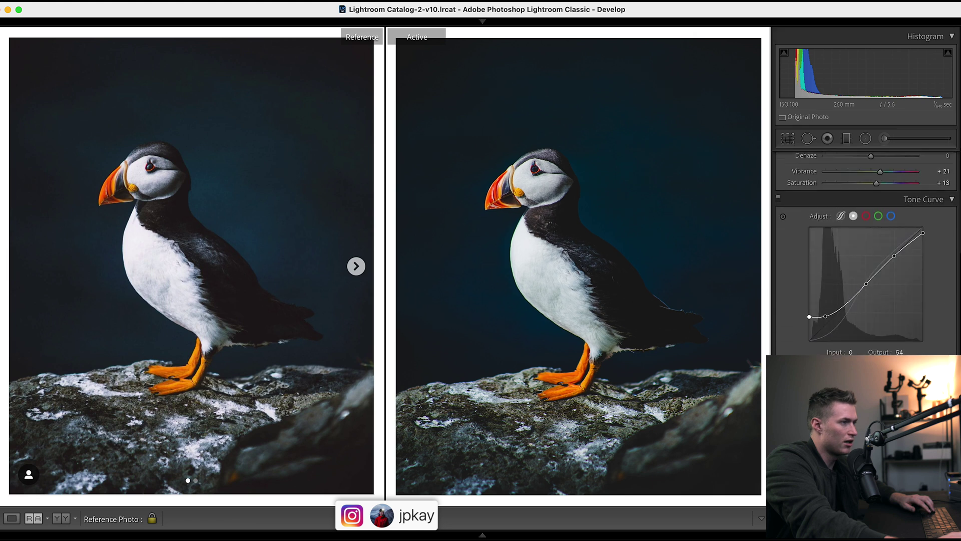
{"action": "scroll", "coordinate": [866, 250], "scroll_direction": "down", "scroll_amount": 15}
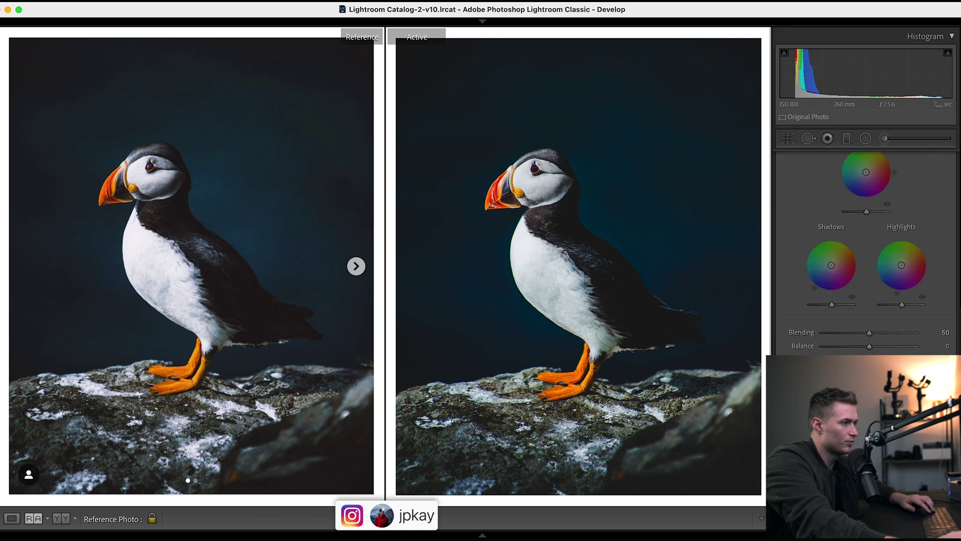
{"action": "scroll", "coordinate": [866, 301], "scroll_direction": "up", "scroll_amount": 5}
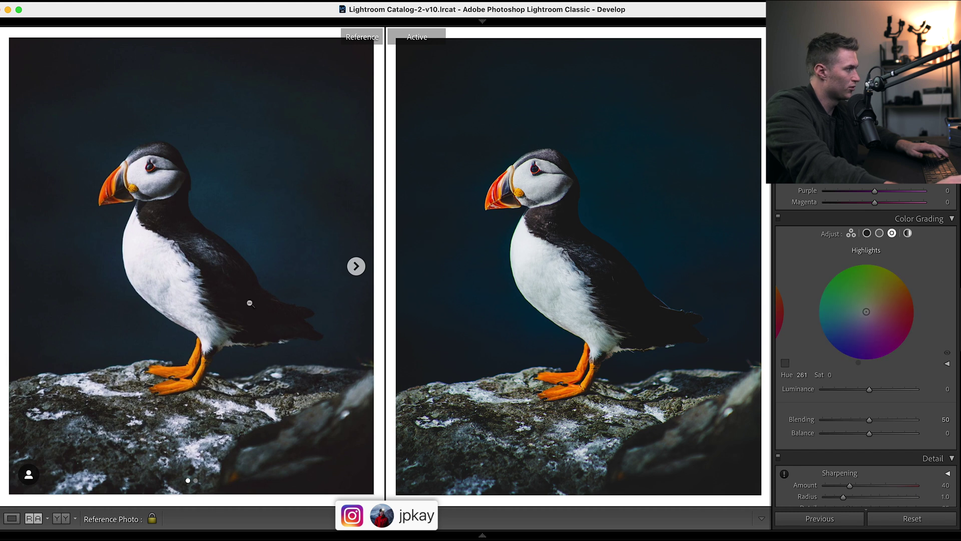
{"action": "left_click", "coordinate": [829, 376]}
{"action": "type", "text": "13"}
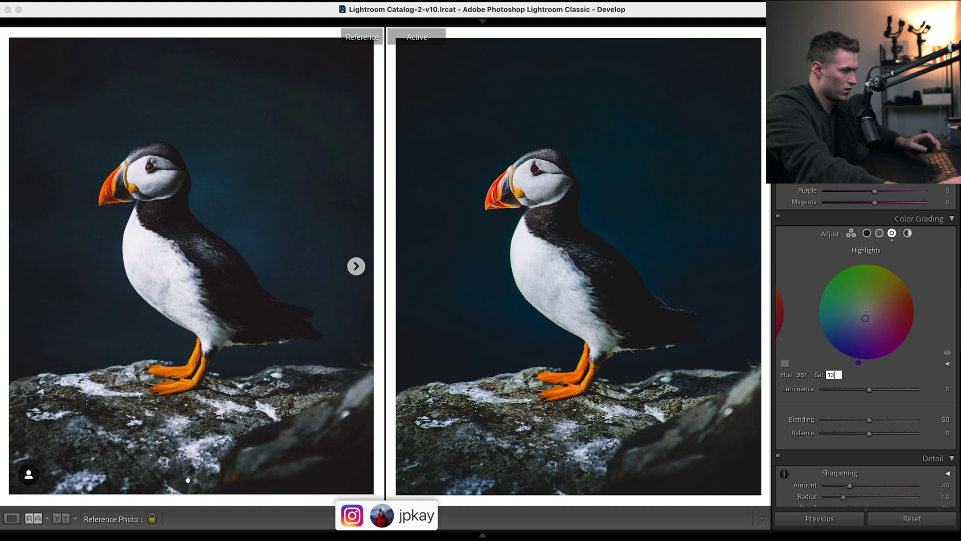
{"action": "key", "text": "Return"}
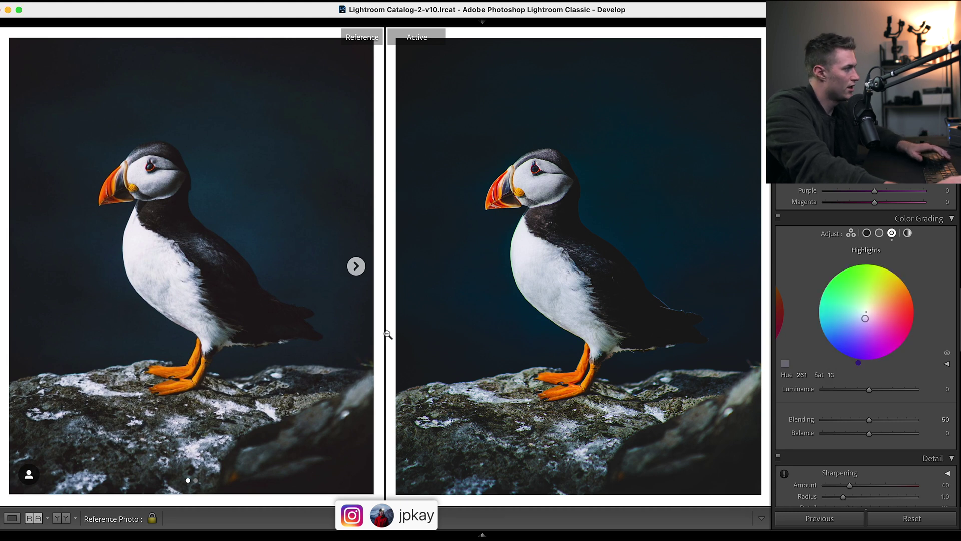
Set the Color Grading shadows to Hue 261, Saturation 13.
{"action": "left_click", "coordinate": [866, 233]}
{"action": "left_click", "coordinate": [800, 375]}
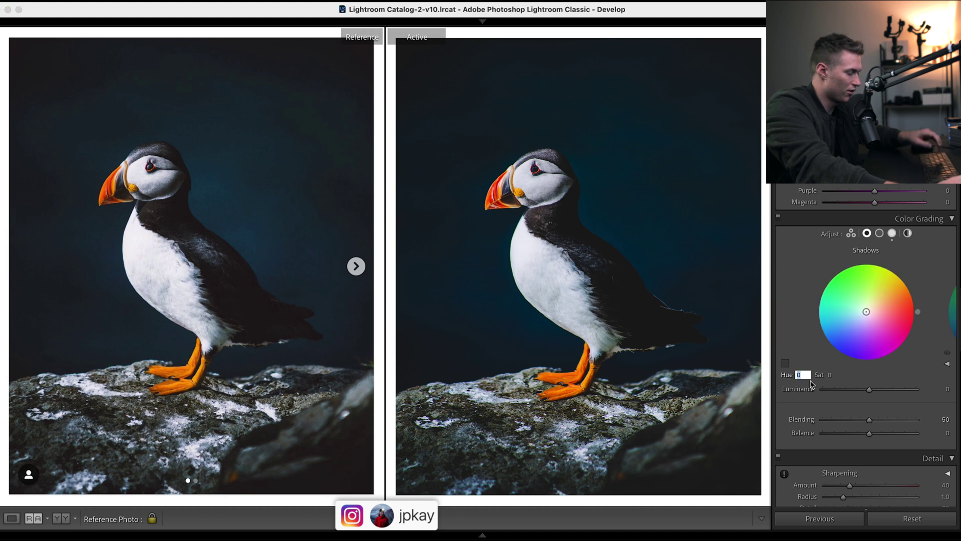
{"action": "type", "text": "261"}
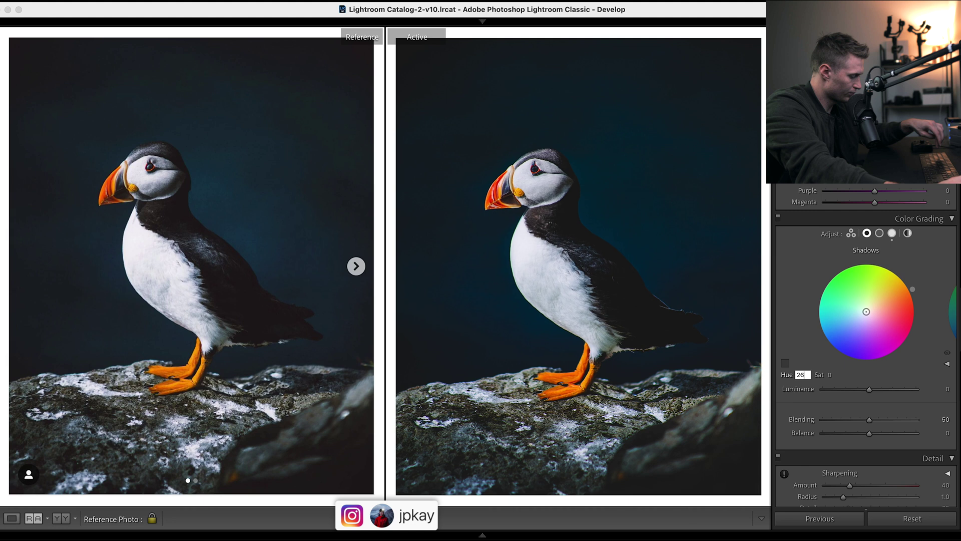
{"action": "left_click", "coordinate": [832, 375]}
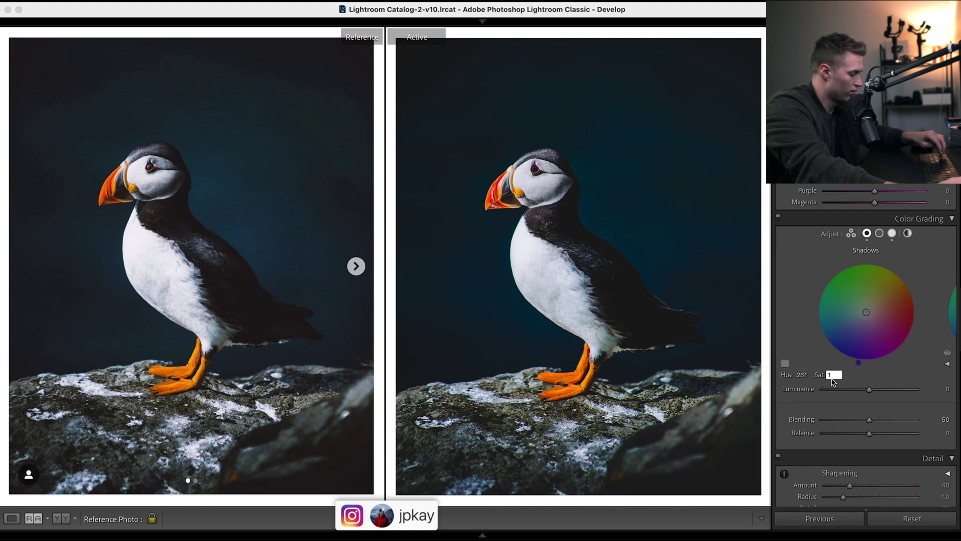
{"action": "type", "text": "13"}
{"action": "key", "text": "Return"}
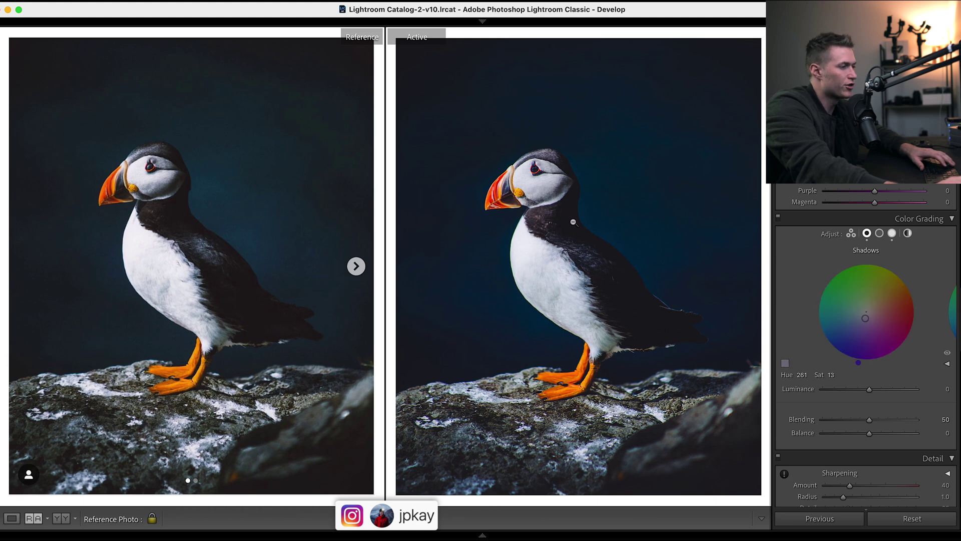
Toggle Color Grading off and on to compare before and after.
{"action": "left_click", "coordinate": [778, 218]}
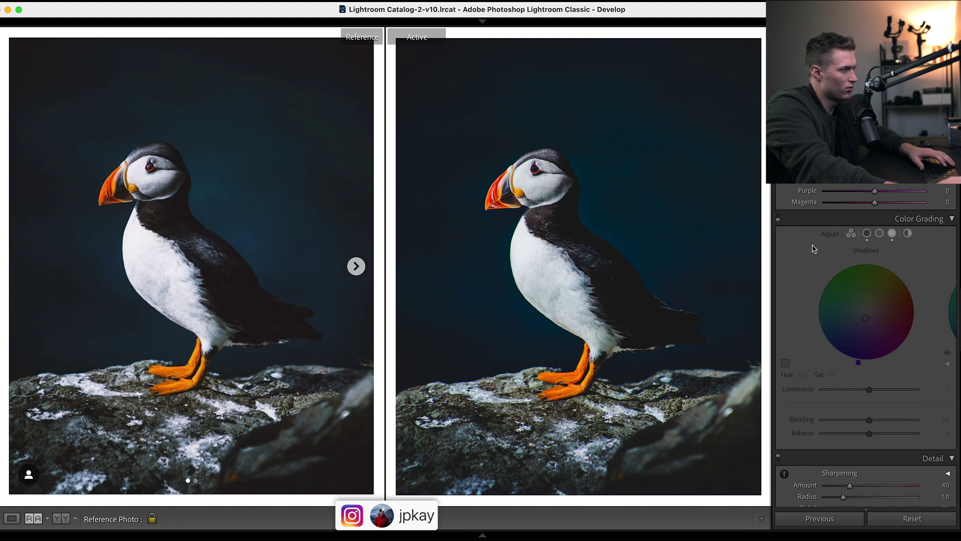
{"action": "left_click", "coordinate": [779, 218]}
{"action": "left_click", "coordinate": [778, 218]}
{"action": "left_click", "coordinate": [778, 218]}
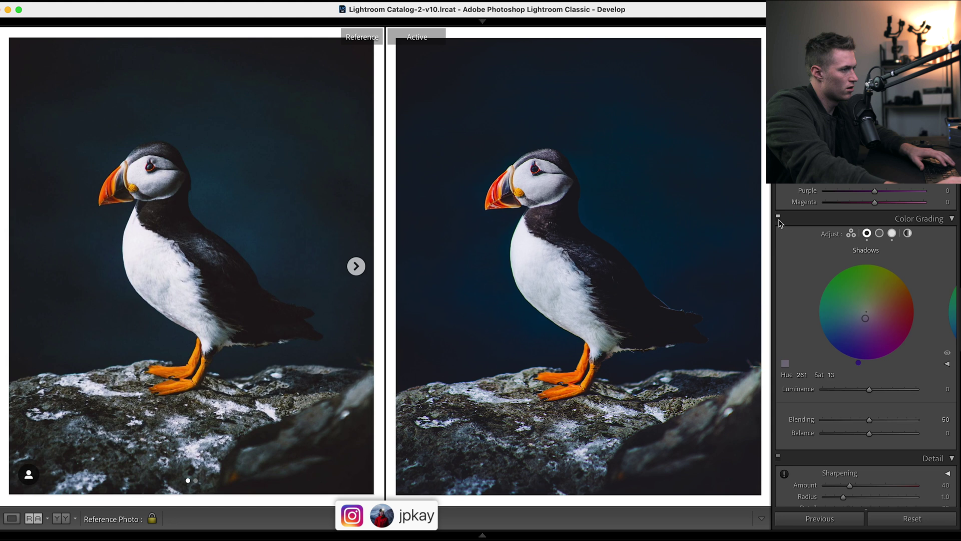
{"action": "left_click", "coordinate": [779, 218]}
{"action": "left_click", "coordinate": [778, 219]}
{"action": "left_click", "coordinate": [778, 218]}
{"action": "left_click", "coordinate": [779, 219]}
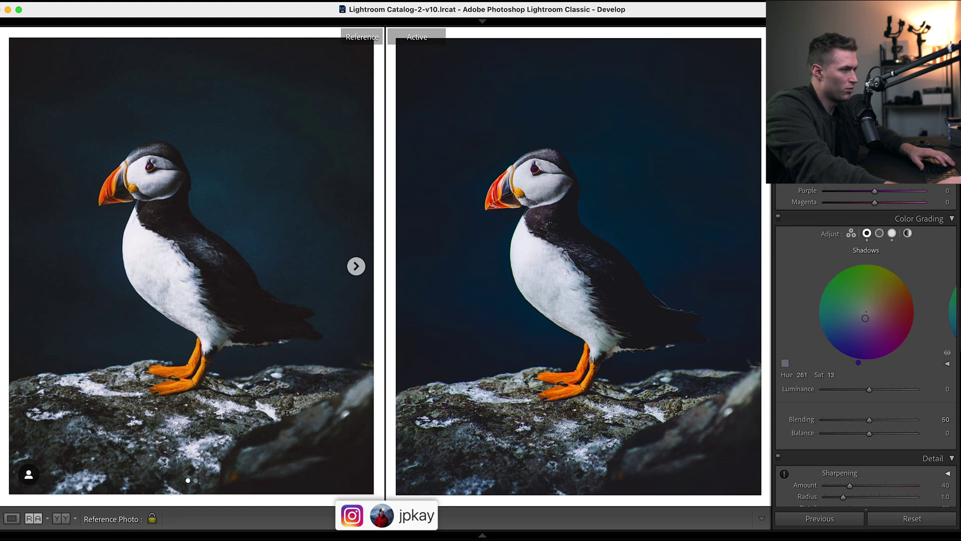
Cut Blue saturation and darken Red (−24), Orange (−16) and Green (−4) luminance.
{"action": "scroll", "coordinate": [872, 306], "scroll_direction": "up", "scroll_amount": 5}
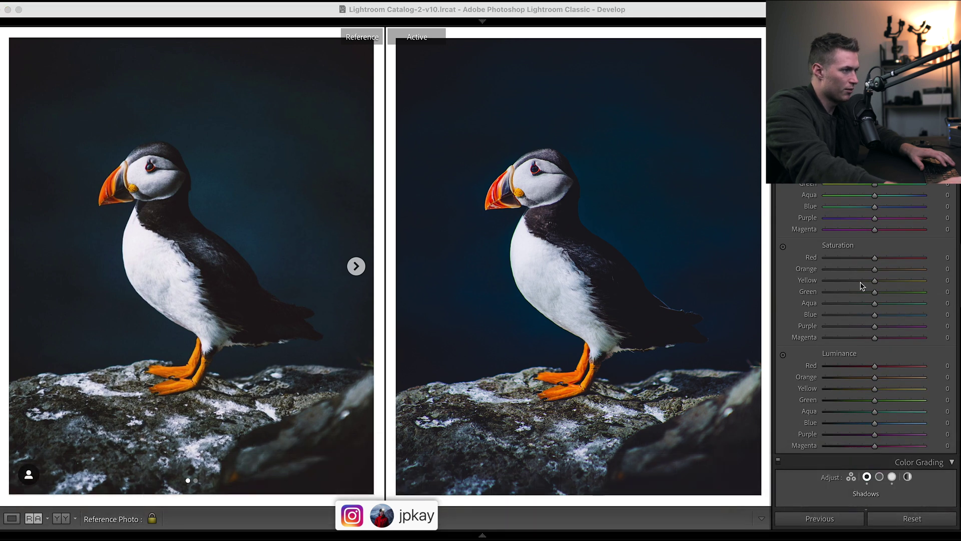
{"action": "left_click", "coordinate": [852, 320]}
{"action": "left_click_drag", "start_coordinate": [852, 315], "coordinate": [850, 316]}
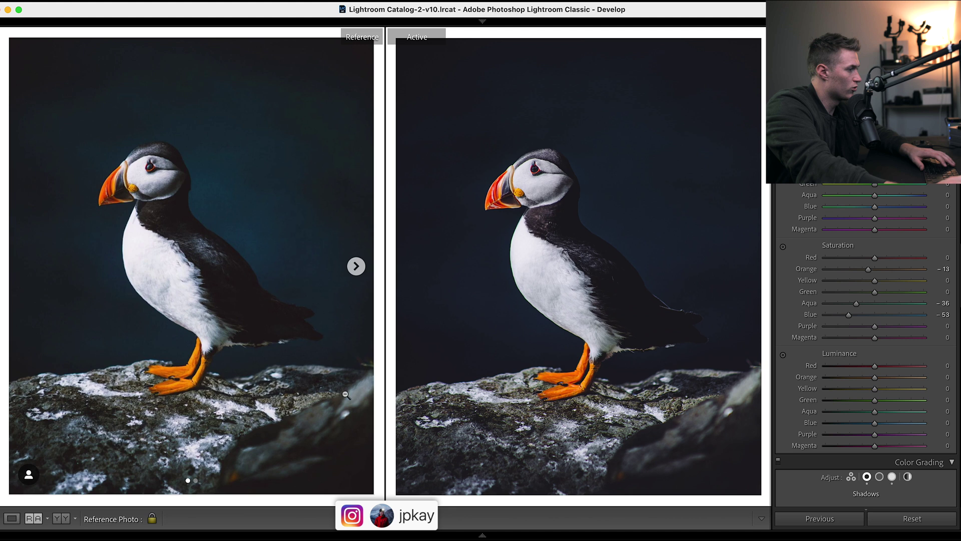
{"action": "left_click", "coordinate": [863, 365]}
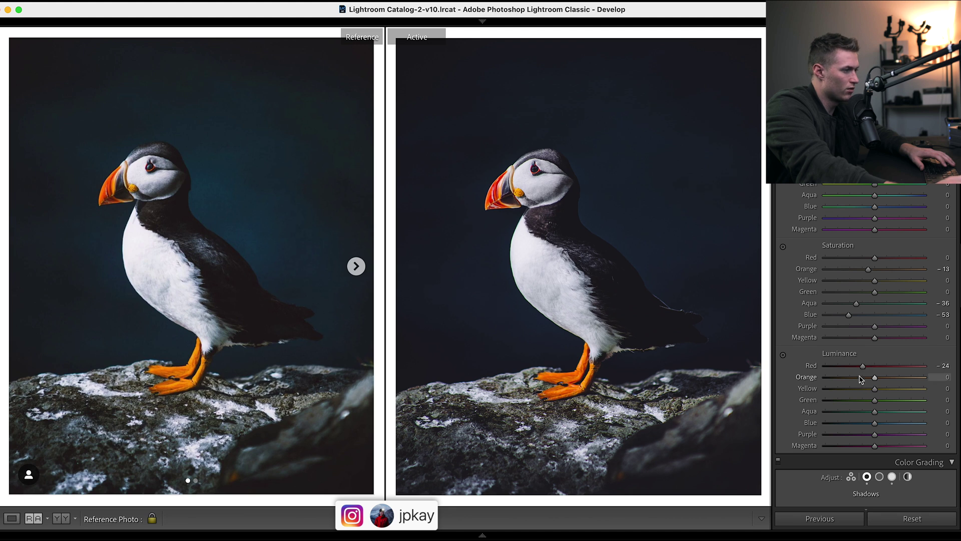
{"action": "left_click_drag", "start_coordinate": [860, 380], "coordinate": [869, 380]}
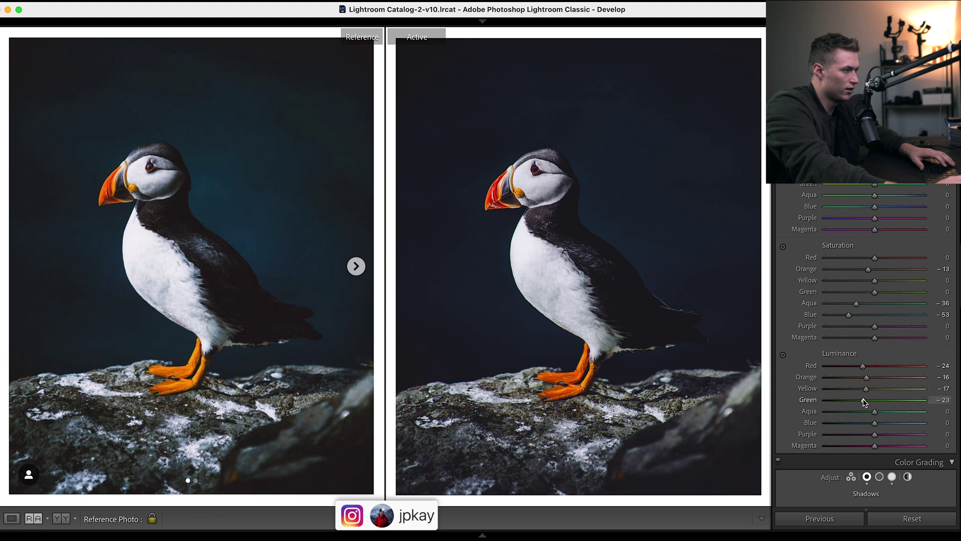
{"action": "mouse_move", "coordinate": [874, 400]}
{"action": "left_mouse_down"}
{"action": "mouse_move", "coordinate": [957, 406]}
{"action": "mouse_move", "coordinate": [873, 401]}
{"action": "left_mouse_up"}
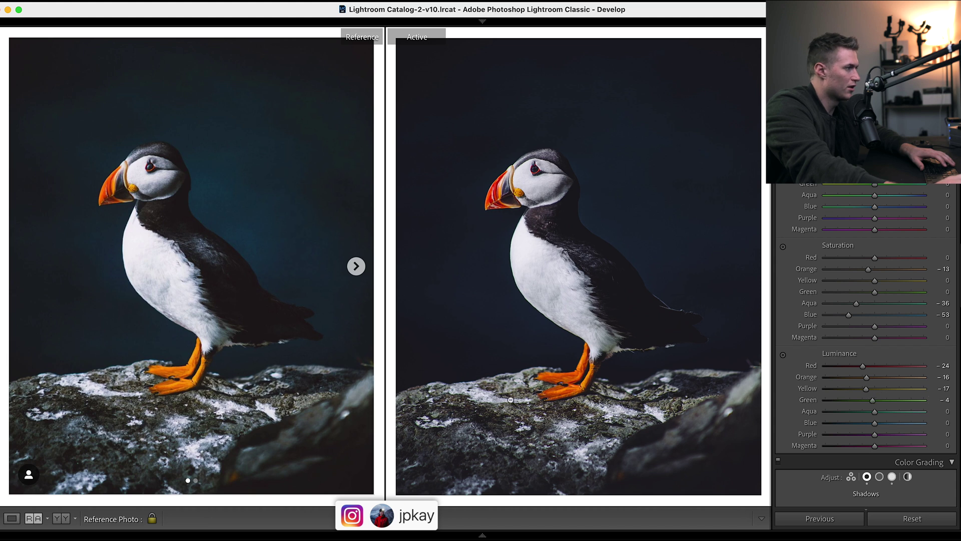
Strongly brighten Blue luminance to +77 and Aqua to +78.
{"action": "scroll", "coordinate": [859, 244], "scroll_direction": "down", "scroll_amount": 5}
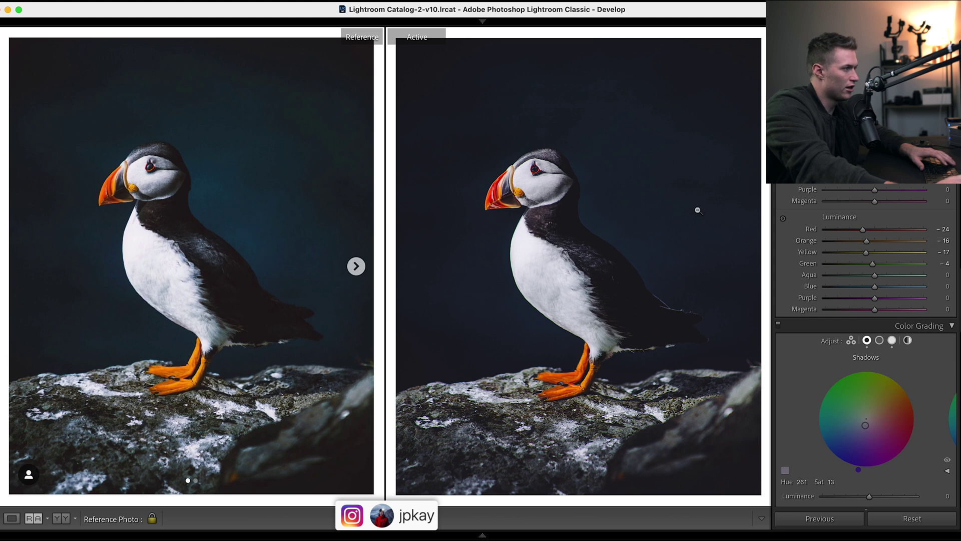
{"action": "left_click", "coordinate": [911, 286]}
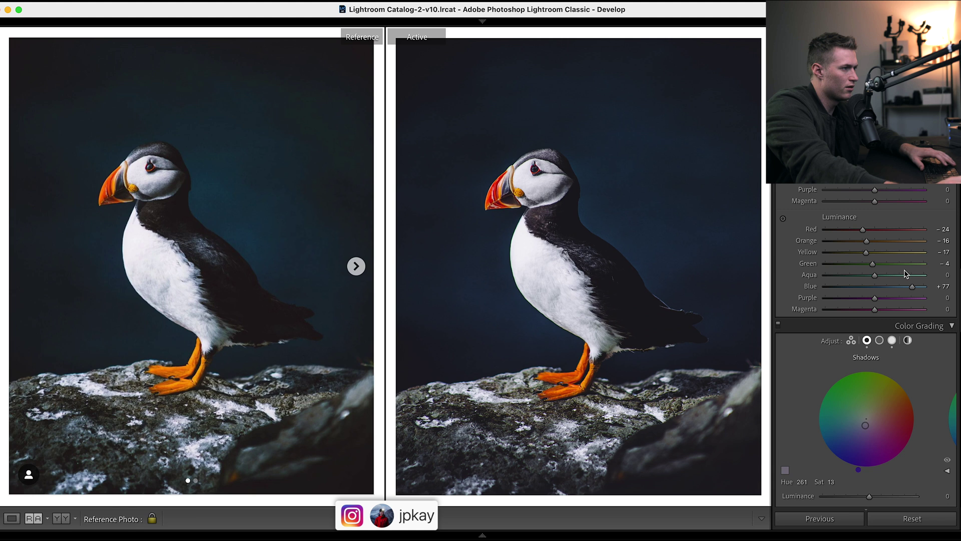
{"action": "left_click", "coordinate": [909, 275]}
{"action": "scroll", "coordinate": [866, 341], "scroll_direction": "up", "scroll_amount": 10}
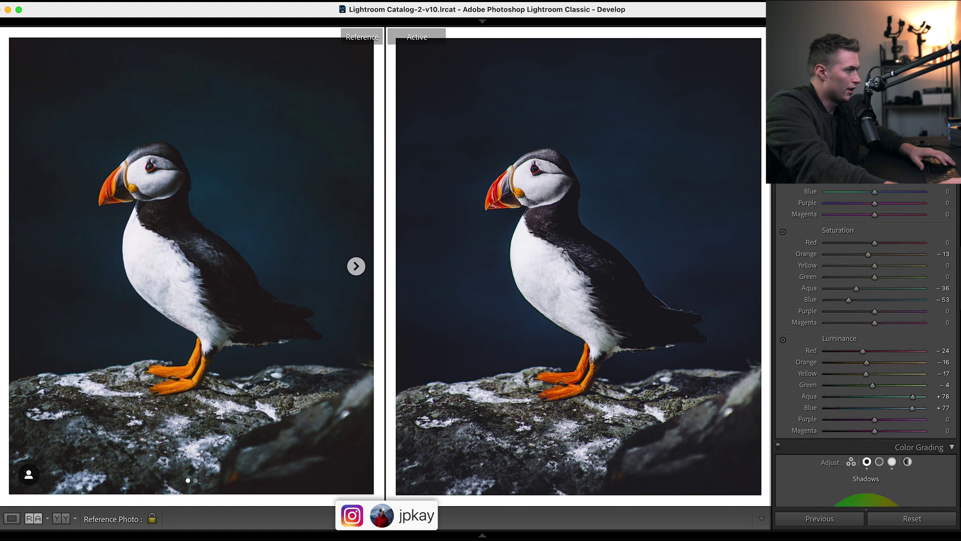
Nudge the Blue hue and settle the Aqua hue at −24 after testing a teal swing.
{"action": "scroll", "coordinate": [866, 345], "scroll_direction": "down", "scroll_amount": 5}
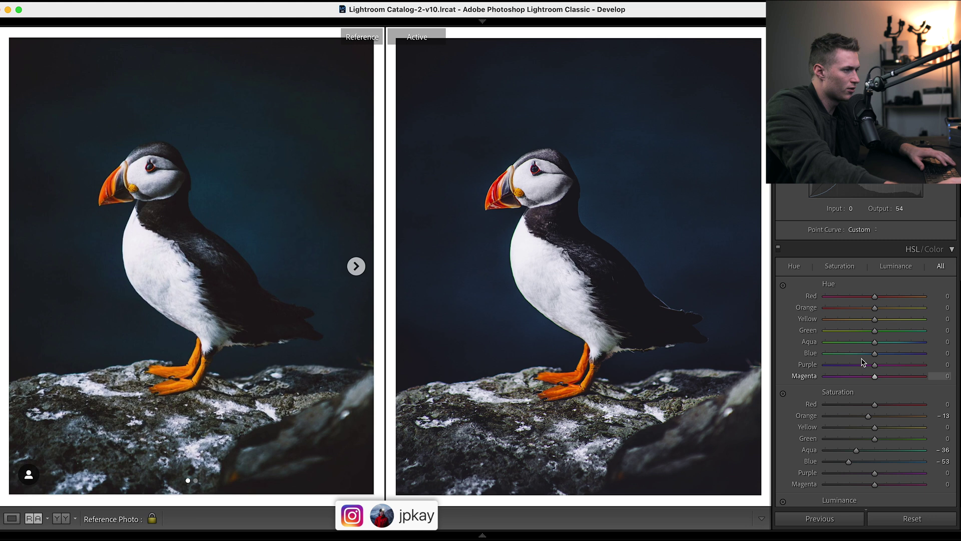
{"action": "left_click_drag", "start_coordinate": [874, 353], "coordinate": [870, 356]}
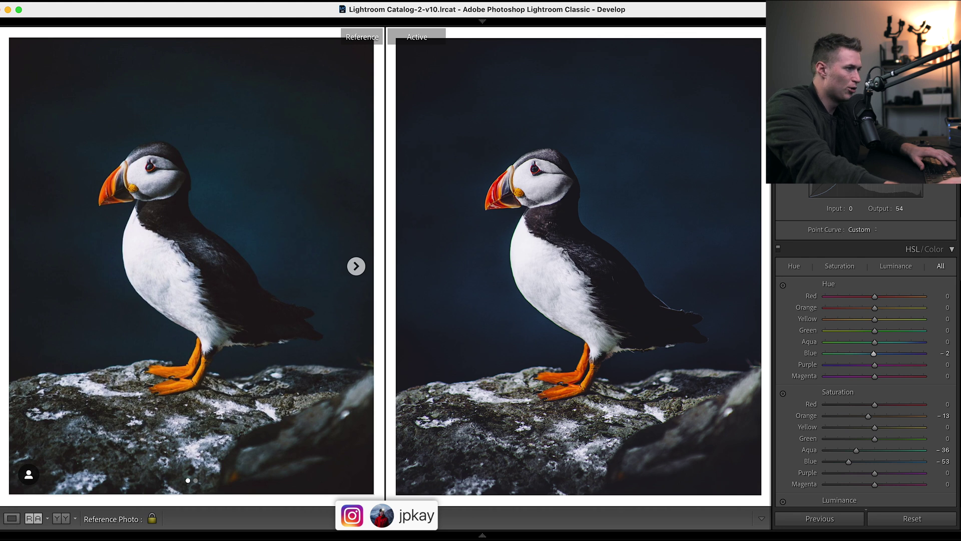
{"action": "scroll", "coordinate": [851, 361], "scroll_direction": "down", "scroll_amount": 10}
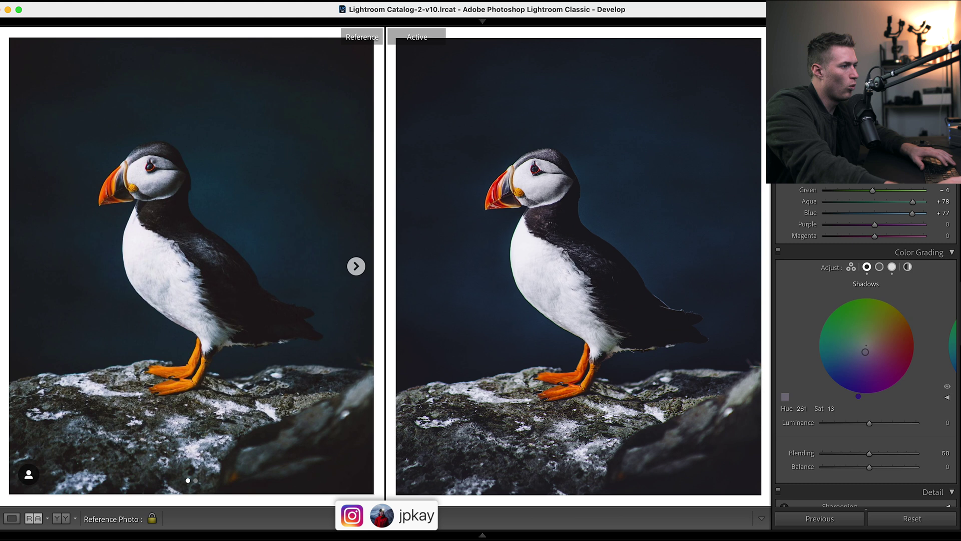
{"action": "scroll", "coordinate": [906, 249], "scroll_direction": "up", "scroll_amount": 8}
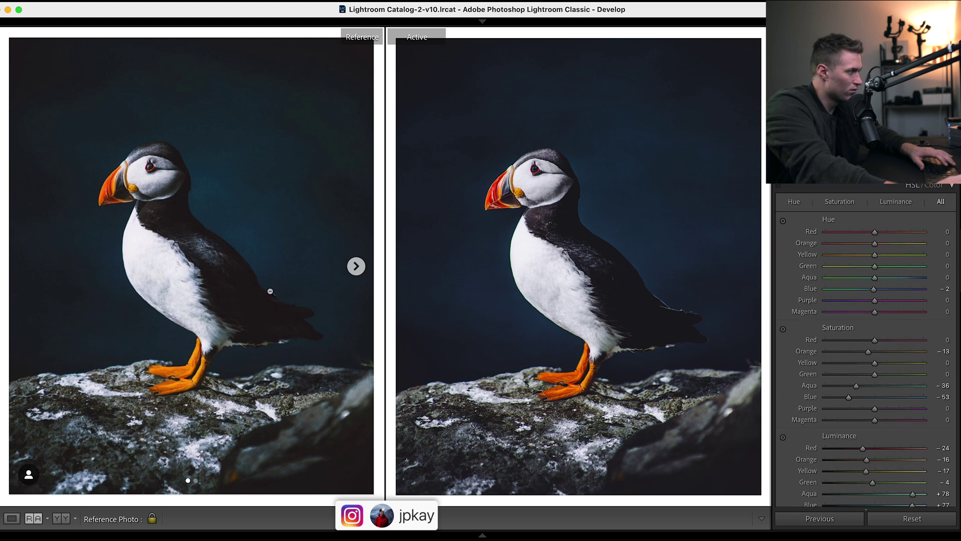
{"action": "left_click_drag", "start_coordinate": [874, 289], "coordinate": [954, 278]}
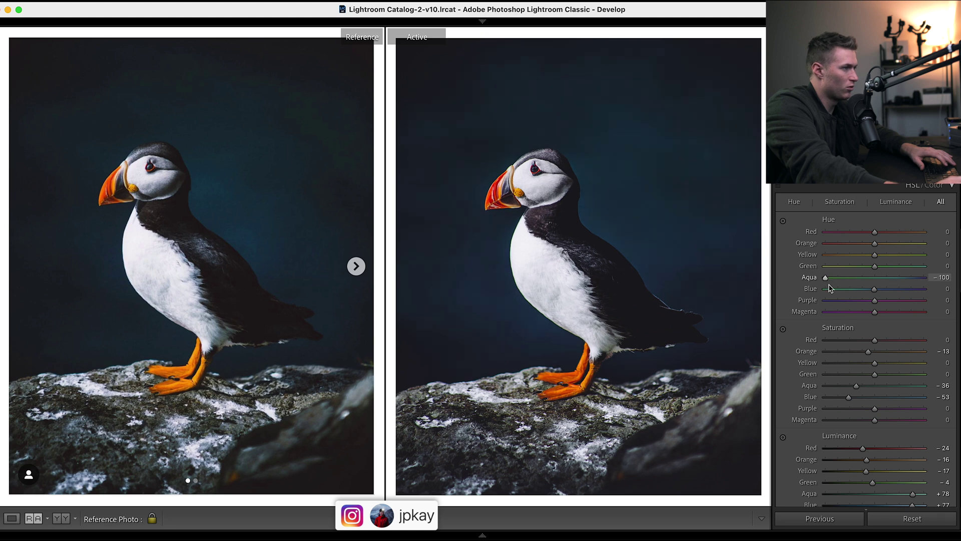
{"action": "left_click_drag", "start_coordinate": [830, 287], "coordinate": [862, 287]}
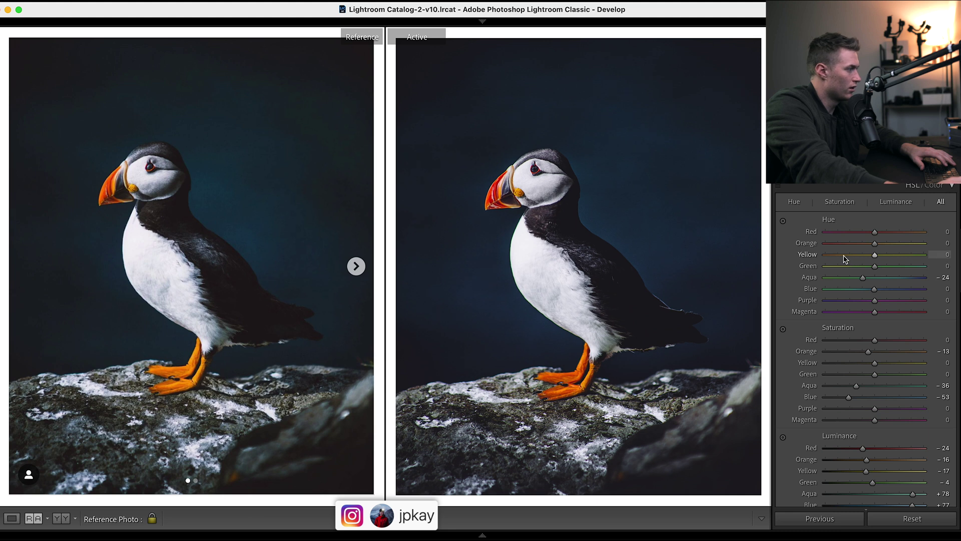
Shift the Orange hue to +20 and Red to −27, then nudge Blue to −2.
{"action": "left_click_drag", "start_coordinate": [875, 243], "coordinate": [879, 244]}
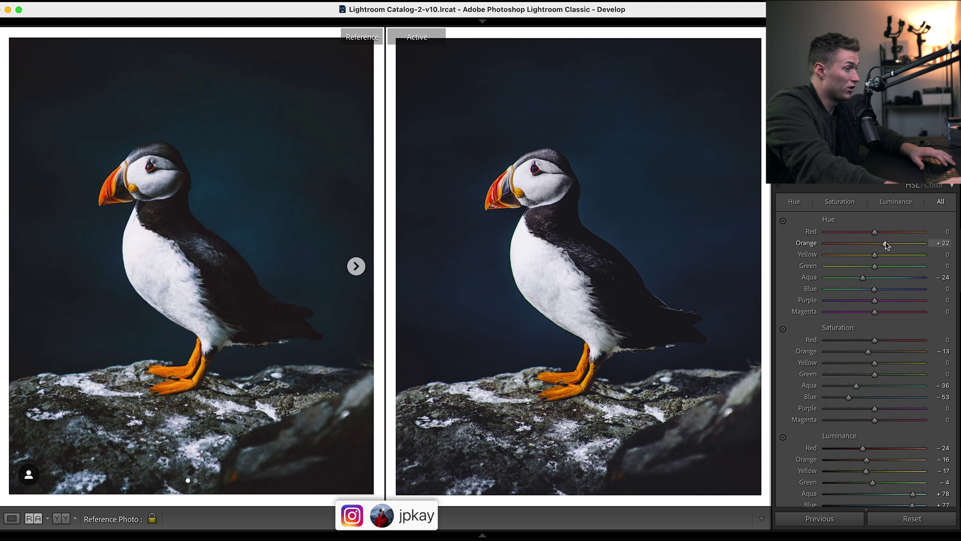
{"action": "left_click_drag", "start_coordinate": [886, 245], "coordinate": [865, 256]}
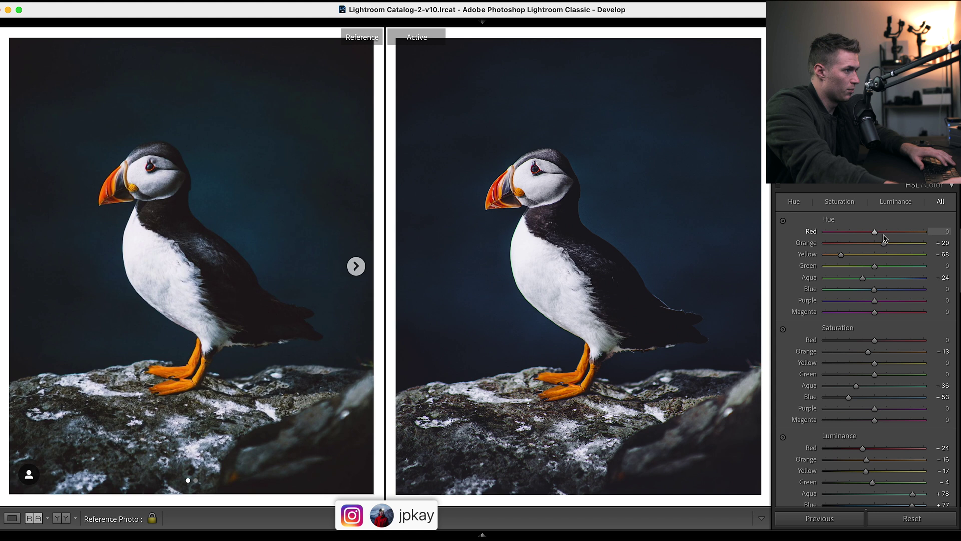
{"action": "mouse_move", "coordinate": [874, 234]}
{"action": "left_mouse_down"}
{"action": "mouse_move", "coordinate": [848, 242]}
{"action": "mouse_move", "coordinate": [876, 242]}
{"action": "mouse_move", "coordinate": [867, 244]}
{"action": "left_mouse_up"}
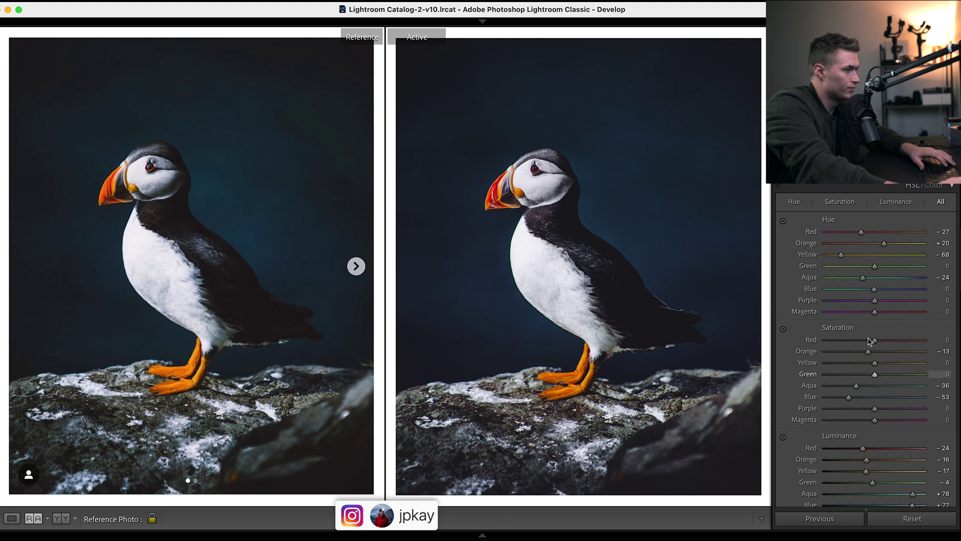
{"action": "scroll", "coordinate": [861, 371], "scroll_direction": "up", "scroll_amount": 1}
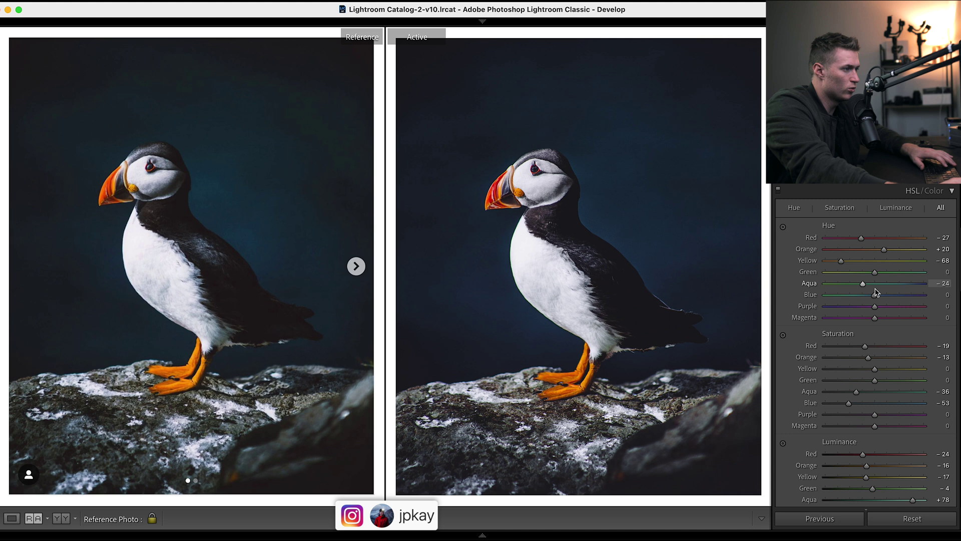
{"action": "left_click_drag", "start_coordinate": [874, 294], "coordinate": [875, 296]}
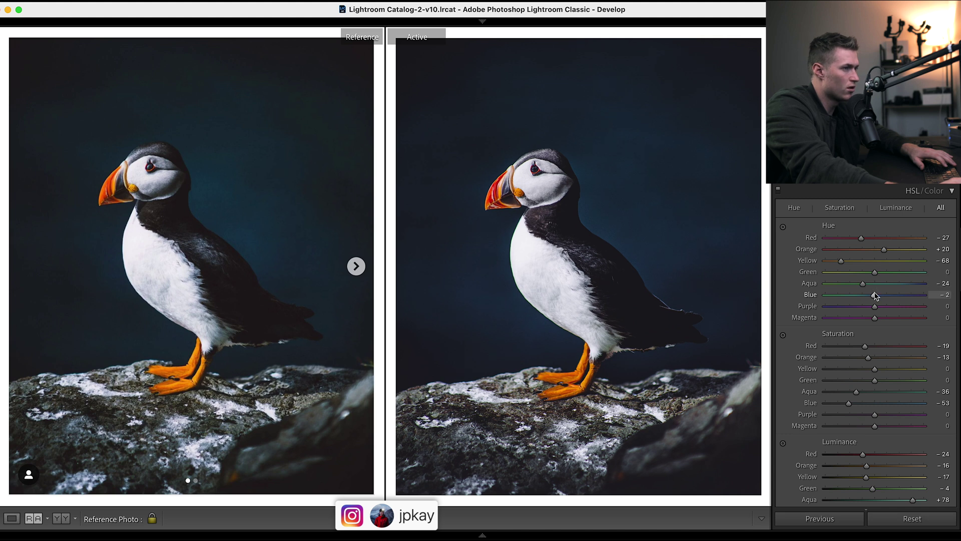
{"action": "scroll", "coordinate": [875, 296], "scroll_direction": "down", "scroll_amount": 15}
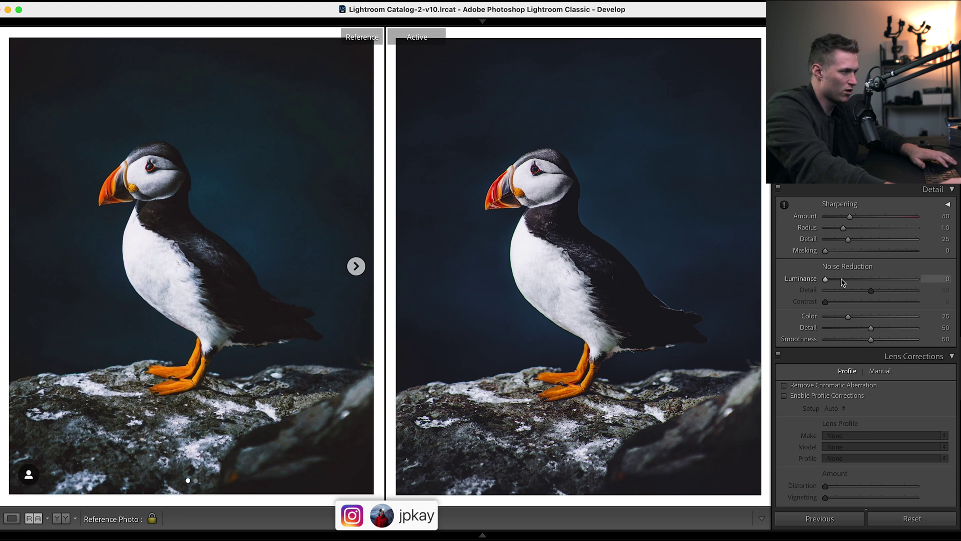
Add Luminance noise reduction of 20 alongside the Amount 89, Masking 52 sharpening.
{"action": "mouse_move", "coordinate": [841, 282]}
{"action": "left_mouse_down"}
{"action": "mouse_move", "coordinate": [825, 286]}
{"action": "mouse_move", "coordinate": [845, 288]}
{"action": "left_mouse_up"}
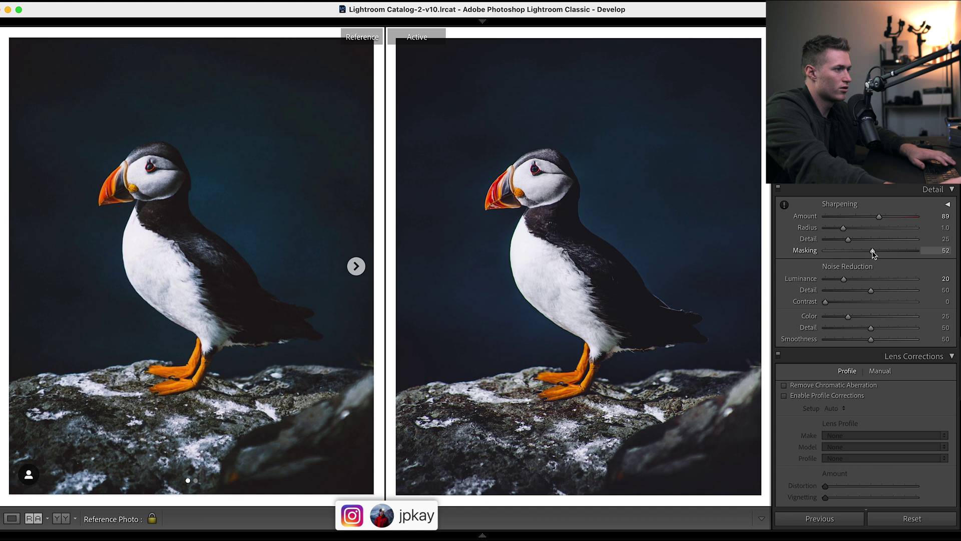
{"action": "scroll", "coordinate": [866, 250], "scroll_direction": "up", "scroll_amount": 10}
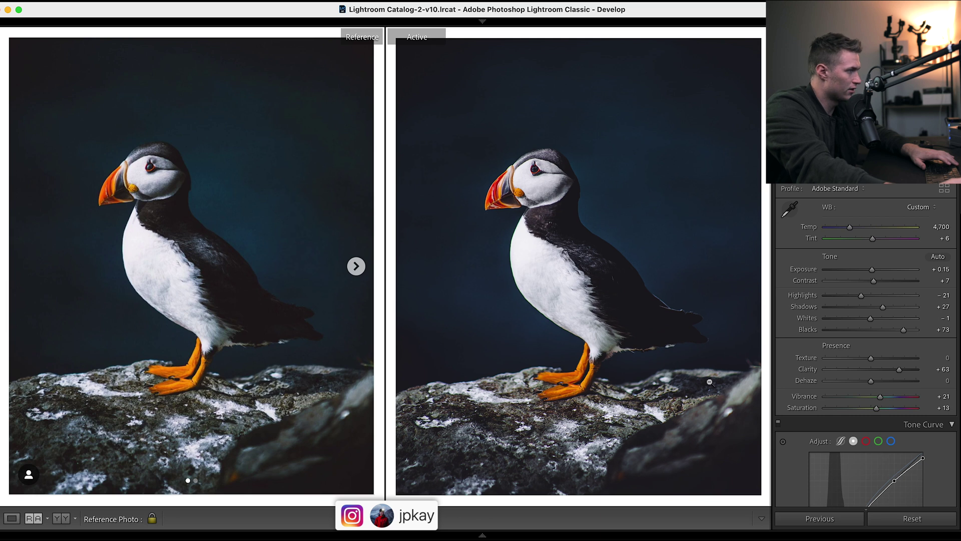
Try Tint +13 and revert it, then shift the shadows grade to Hue 233, Saturation 5.
{"action": "left_click_drag", "start_coordinate": [873, 239], "coordinate": [875, 240]}
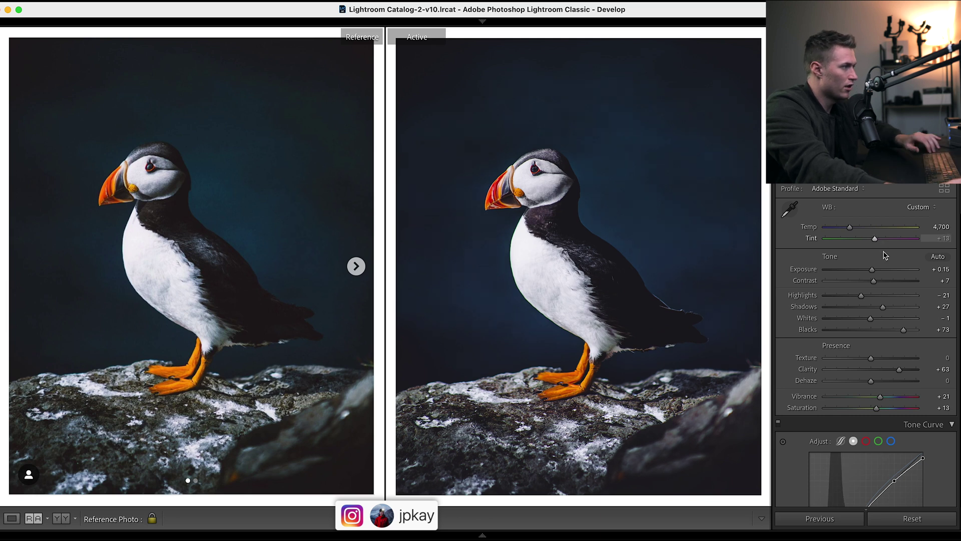
{"action": "key", "text": "super+z"}
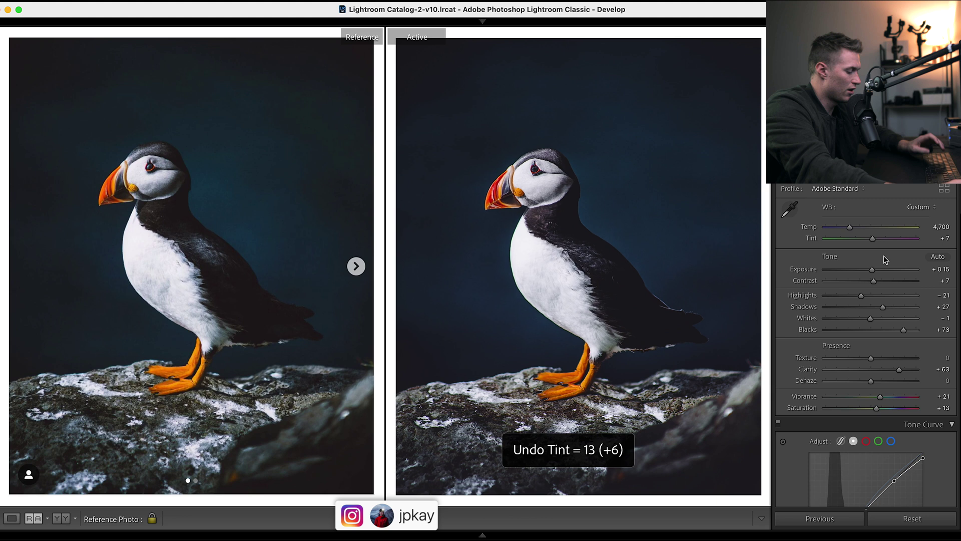
{"action": "scroll", "coordinate": [881, 280], "scroll_direction": "down", "scroll_amount": 5}
{"action": "scroll", "coordinate": [866, 345], "scroll_direction": "down", "scroll_amount": 15}
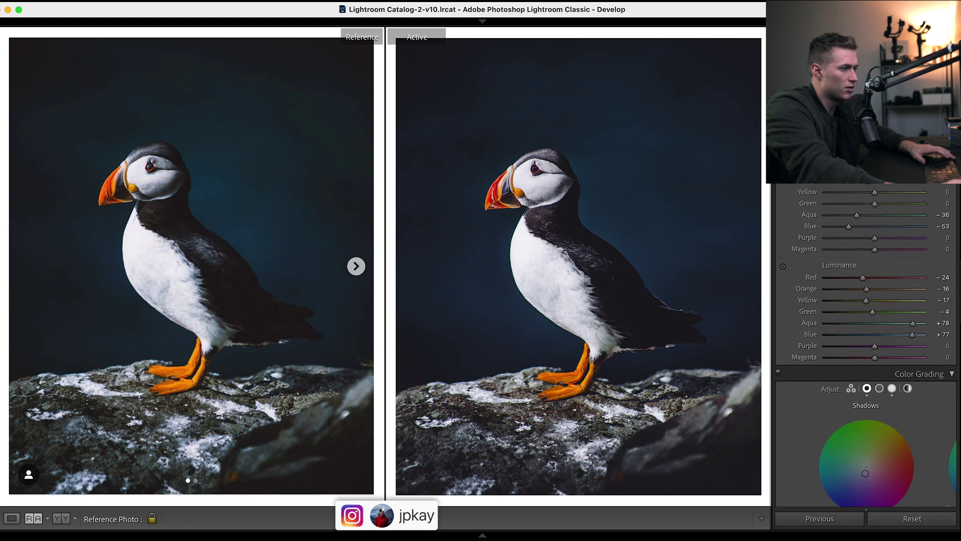
{"action": "scroll", "coordinate": [866, 346], "scroll_direction": "down", "scroll_amount": 3}
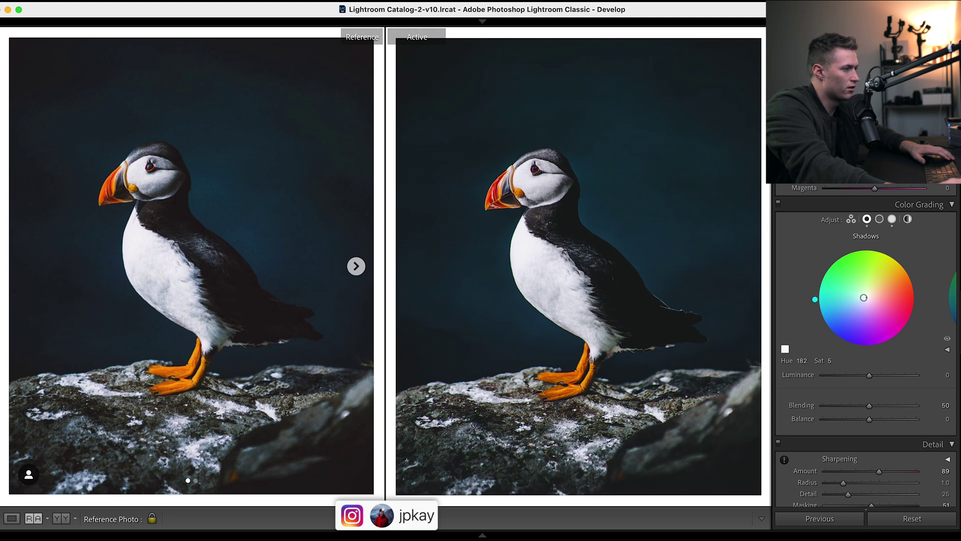
{"action": "left_click_drag", "start_coordinate": [815, 299], "coordinate": [816, 288]}
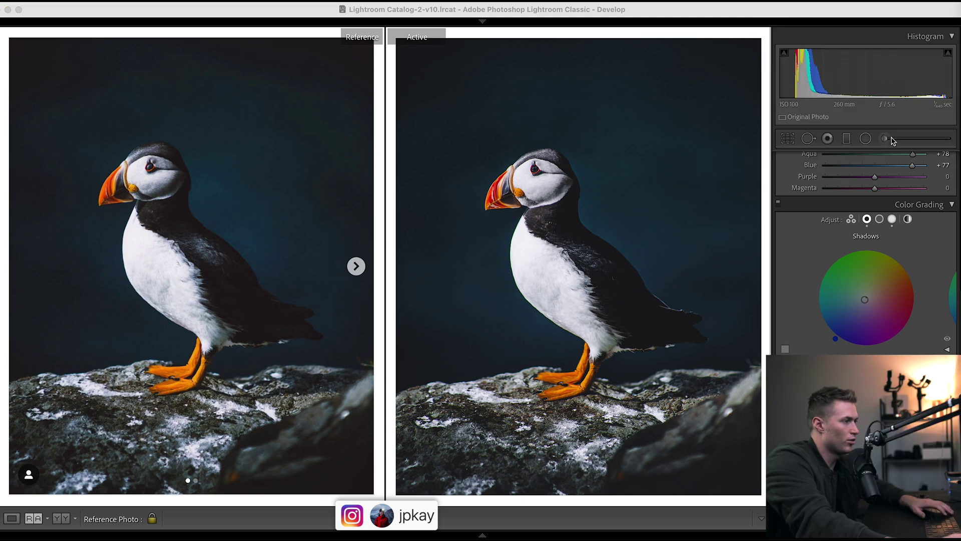
Brighten the puffin's eye with an Adjustment Brush mask at about +0.85 Exposure.
{"action": "left_click", "coordinate": [886, 138]}
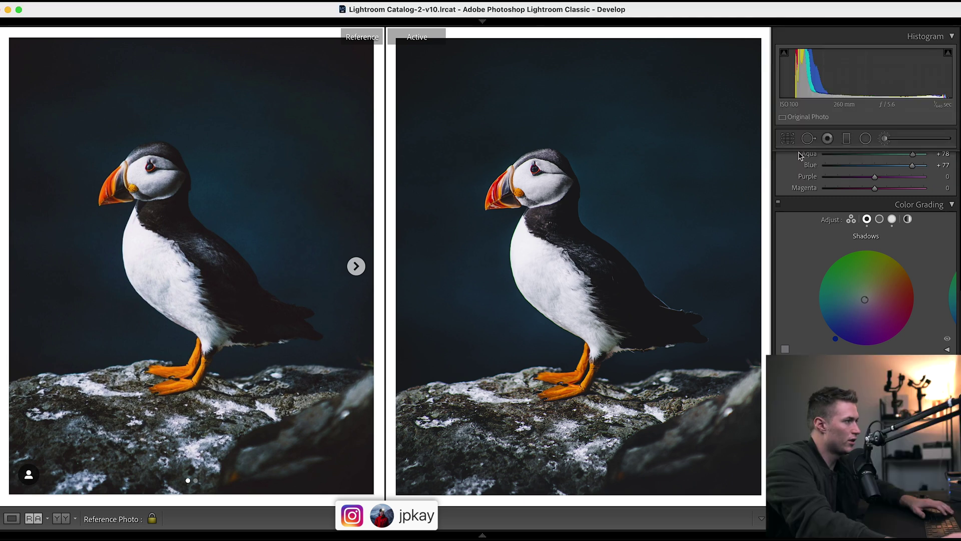
{"action": "left_click", "coordinate": [533, 172]}
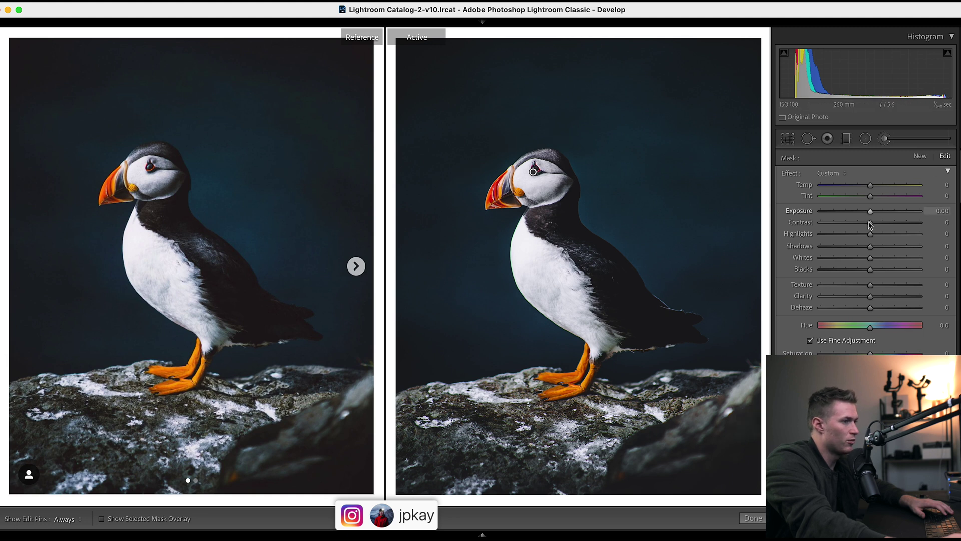
{"action": "left_click_drag", "start_coordinate": [871, 212], "coordinate": [873, 215]}
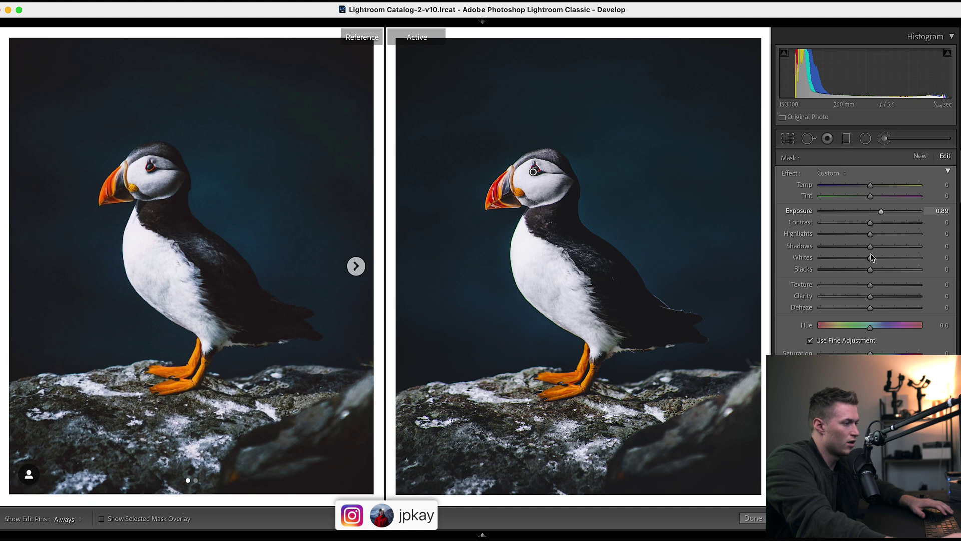
{"action": "key", "text": "super+shift+z"}
{"action": "key", "text": "super+z"}
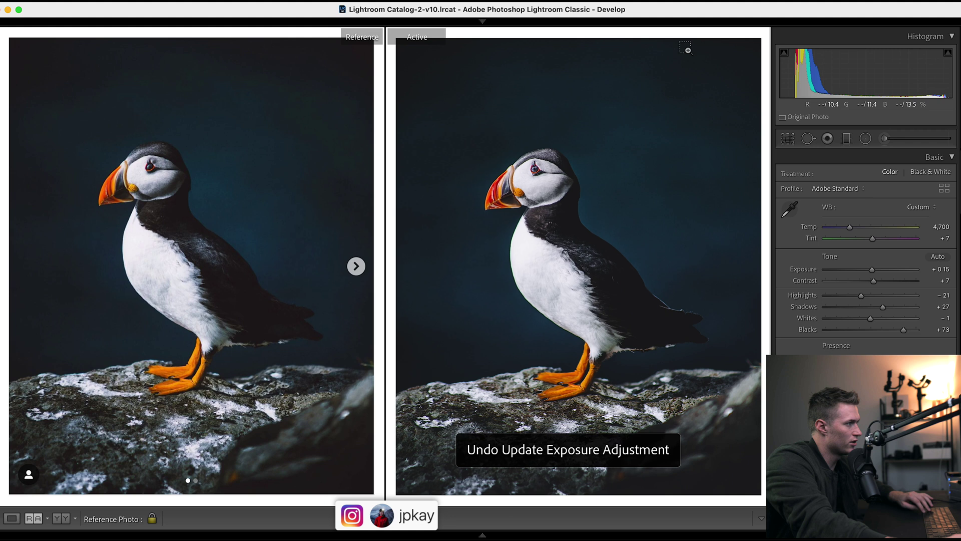
{"action": "key", "text": "super+z"}
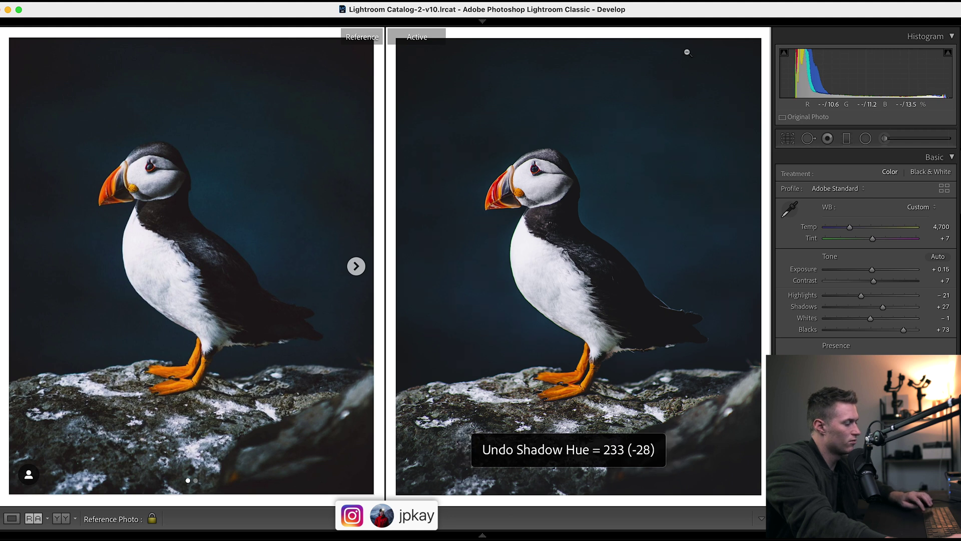
{"action": "key", "text": "super+shift+z"}
{"action": "key", "text": "super+shift+z"}
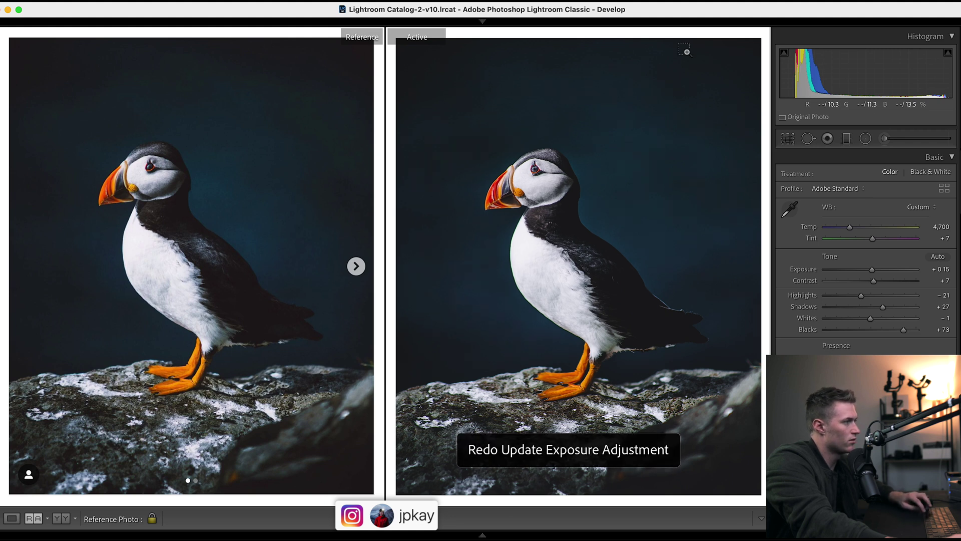
{"action": "left_click", "coordinate": [885, 138]}
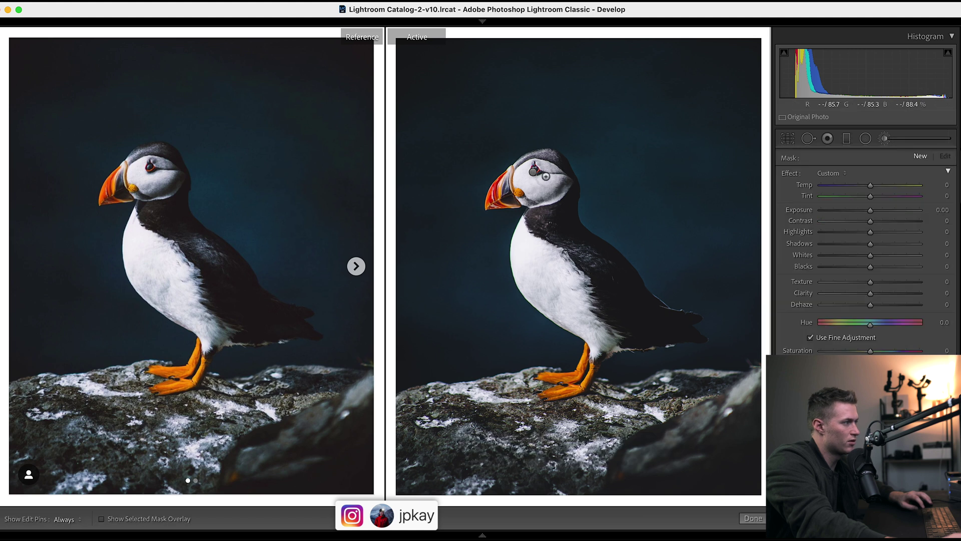
{"action": "left_click", "coordinate": [533, 171]}
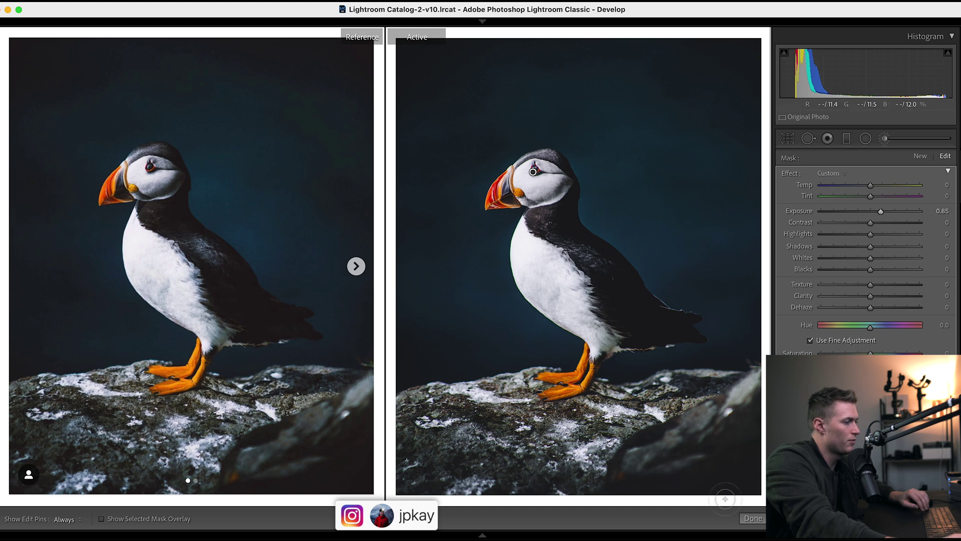
{"action": "left_click", "coordinate": [753, 517]}
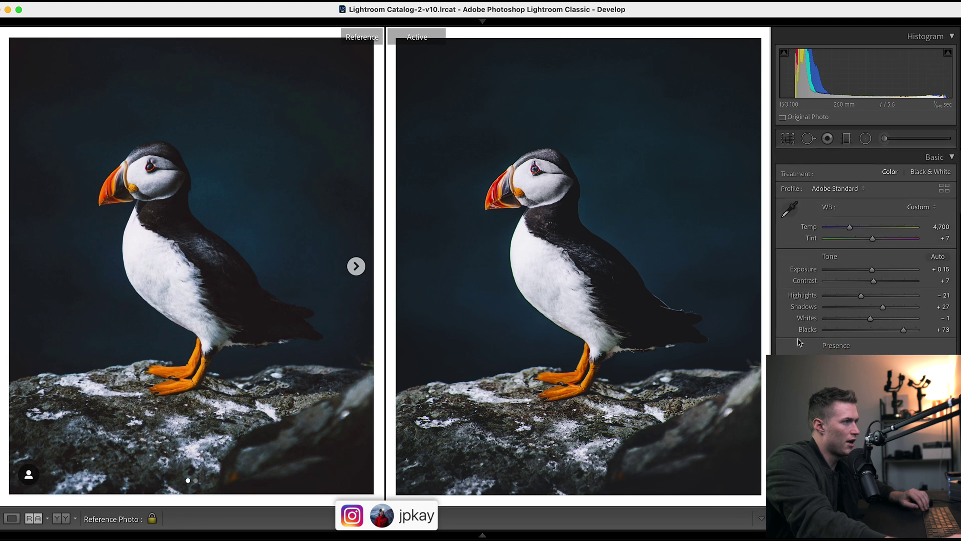
Add a Radial Filter over the puffin's head with Contrast +23.
{"action": "left_click", "coordinate": [866, 138]}
{"action": "left_click", "coordinate": [534, 181]}
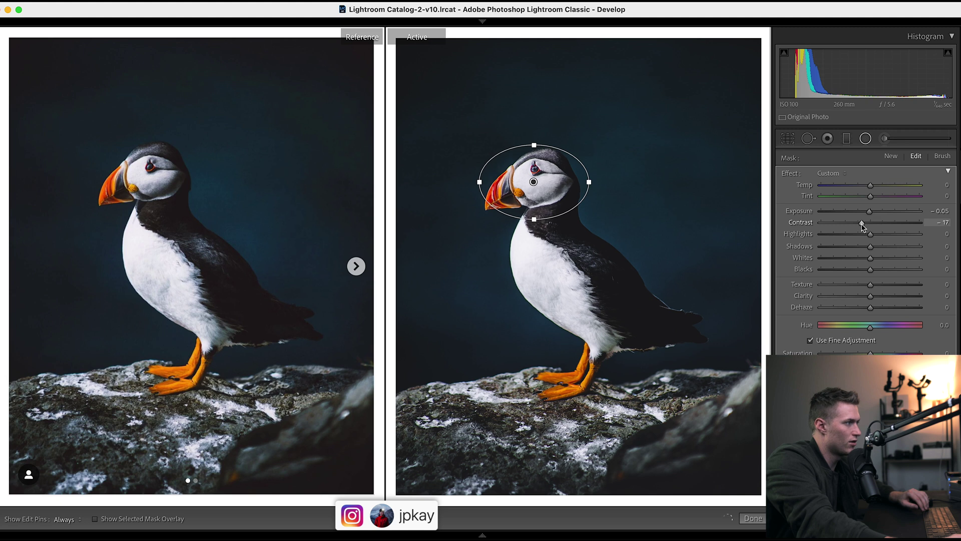
{"action": "left_click_drag", "start_coordinate": [861, 227], "coordinate": [890, 224]}
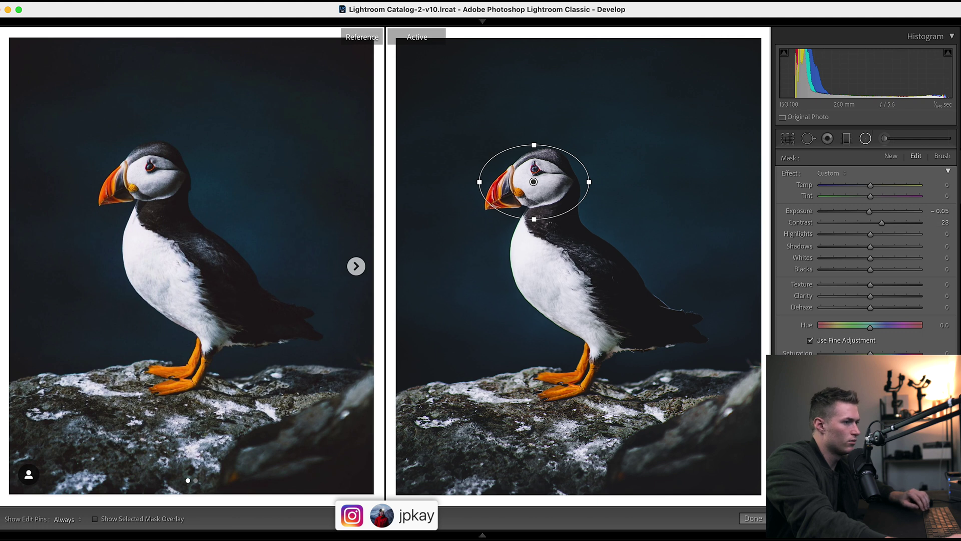
{"action": "left_click", "coordinate": [753, 519]}
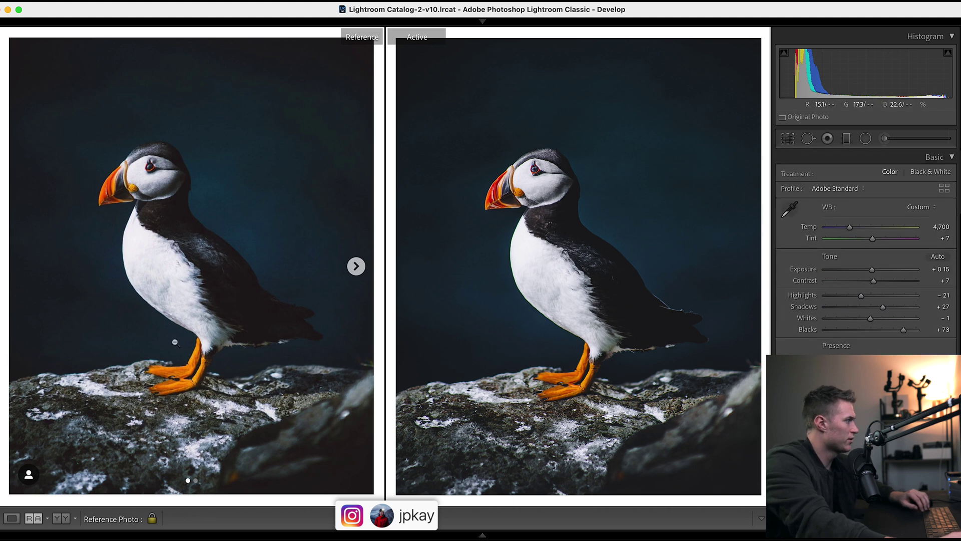
Raise the Sharpening Amount to 91.
{"action": "scroll", "coordinate": [866, 250], "scroll_direction": "down", "scroll_amount": 15}
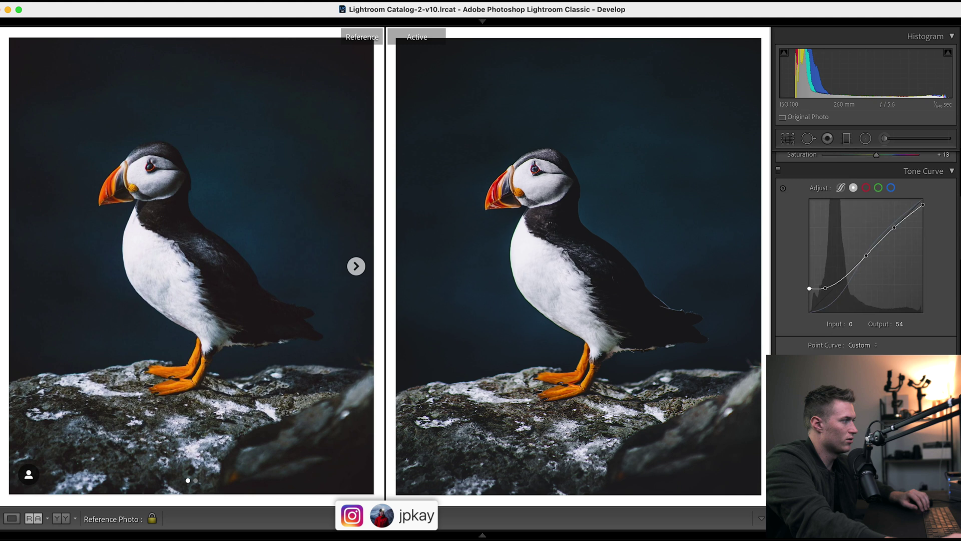
{"action": "scroll", "coordinate": [913, 286], "scroll_direction": "up", "scroll_amount": 2}
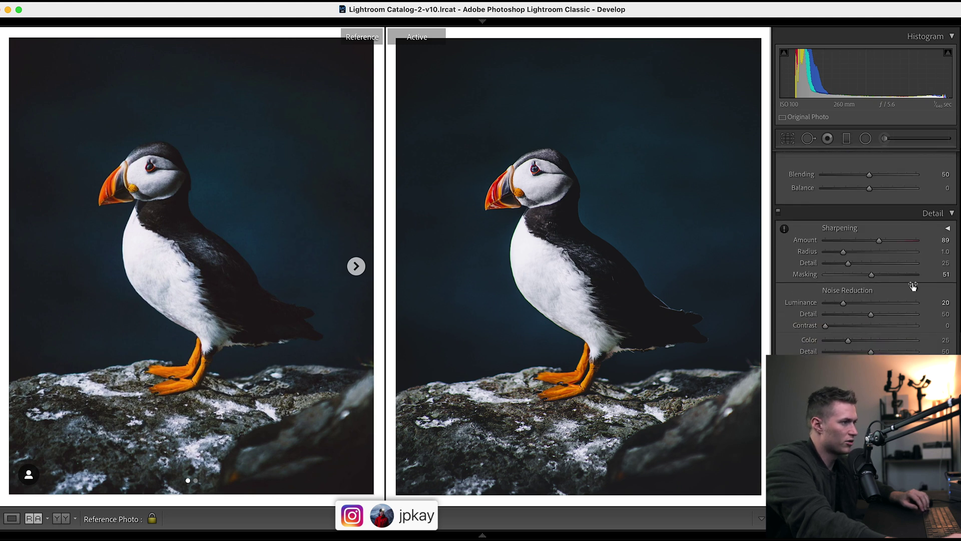
{"action": "left_click", "coordinate": [825, 242]}
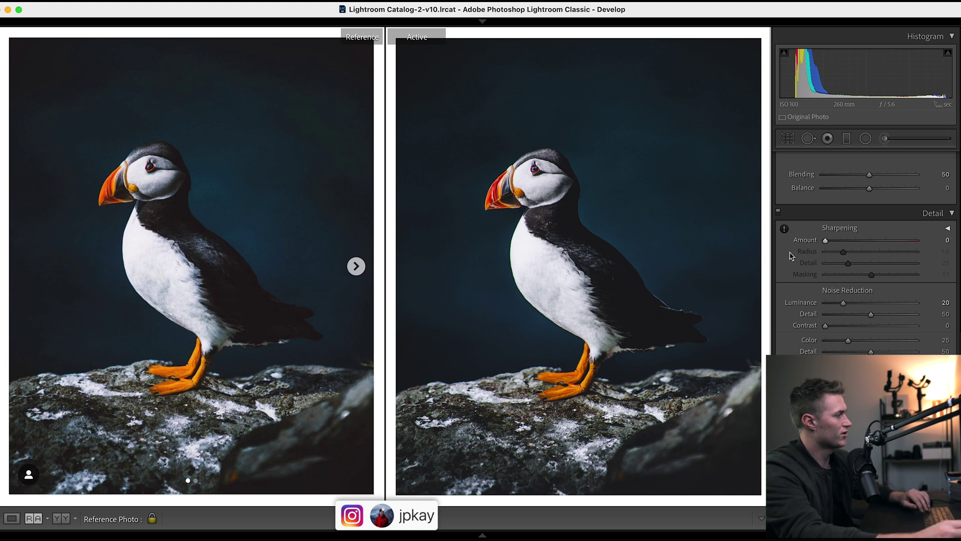
{"action": "key", "text": "super+z"}
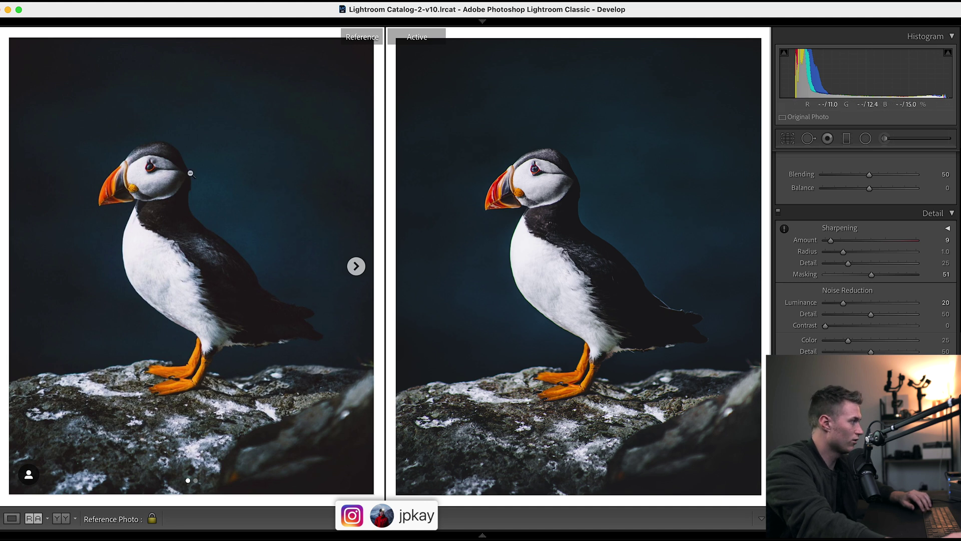
{"action": "left_click_drag", "start_coordinate": [831, 240], "coordinate": [881, 242]}
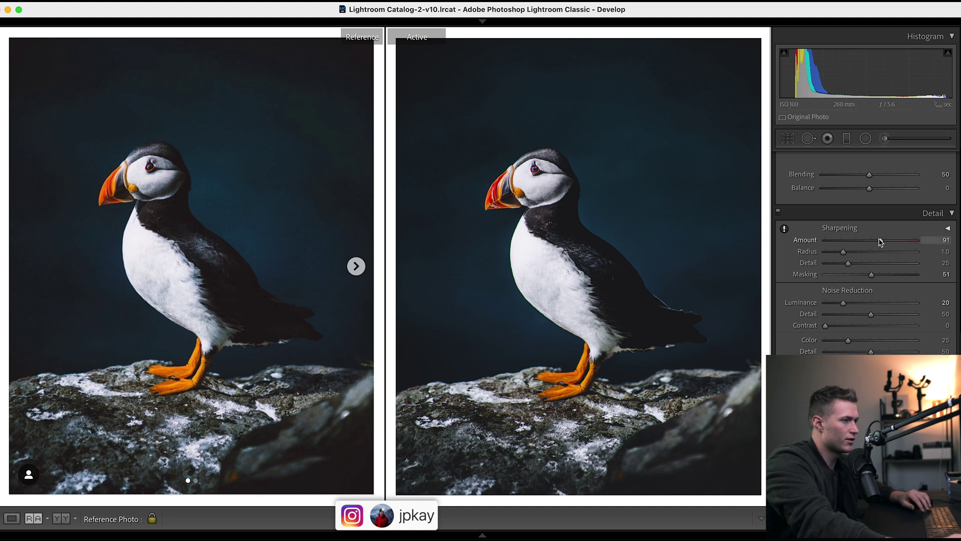
Add film grain at Amount 23 with Size 31.
{"action": "scroll", "coordinate": [872, 243], "scroll_direction": "down", "scroll_amount": 10}
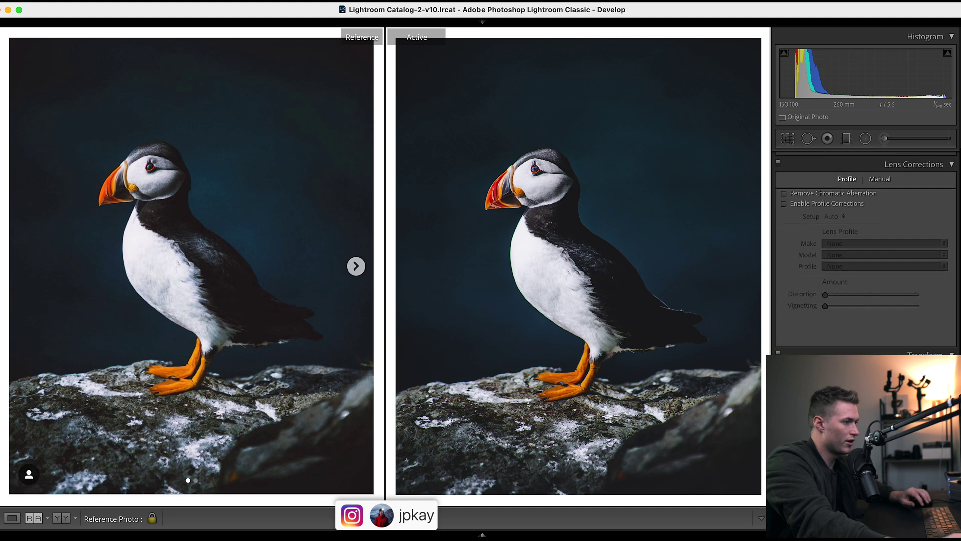
{"action": "scroll", "coordinate": [866, 240], "scroll_direction": "down", "scroll_amount": 4}
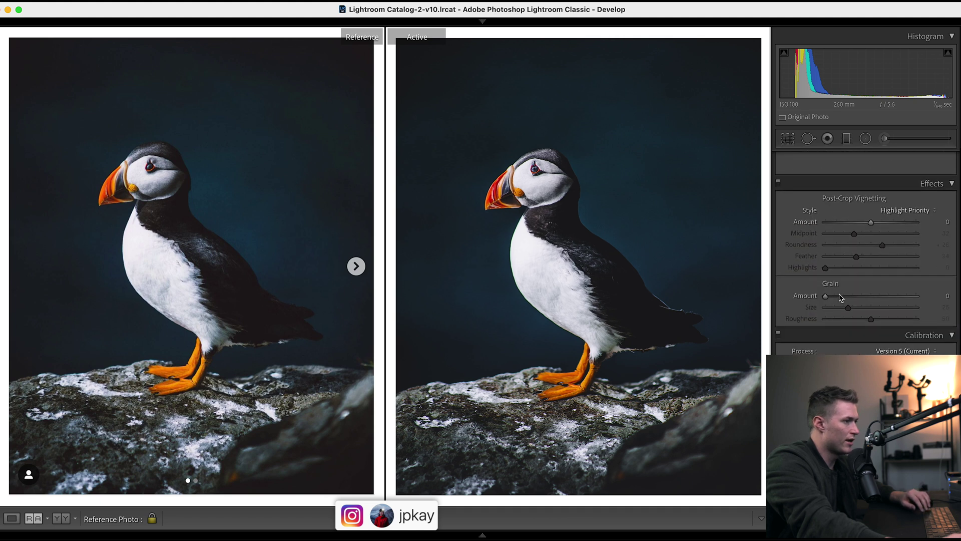
{"action": "left_click_drag", "start_coordinate": [840, 297], "coordinate": [860, 298]}
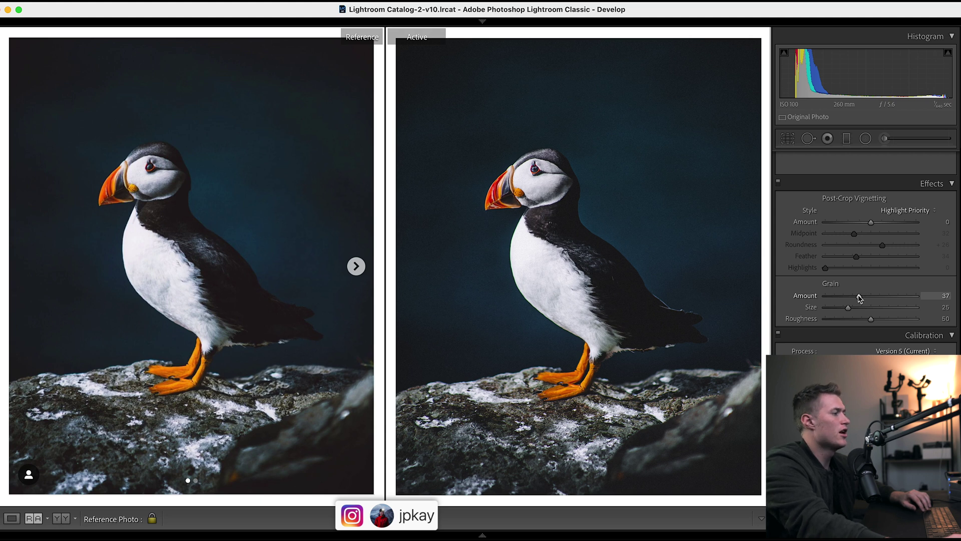
{"action": "double_click", "coordinate": [859, 298]}
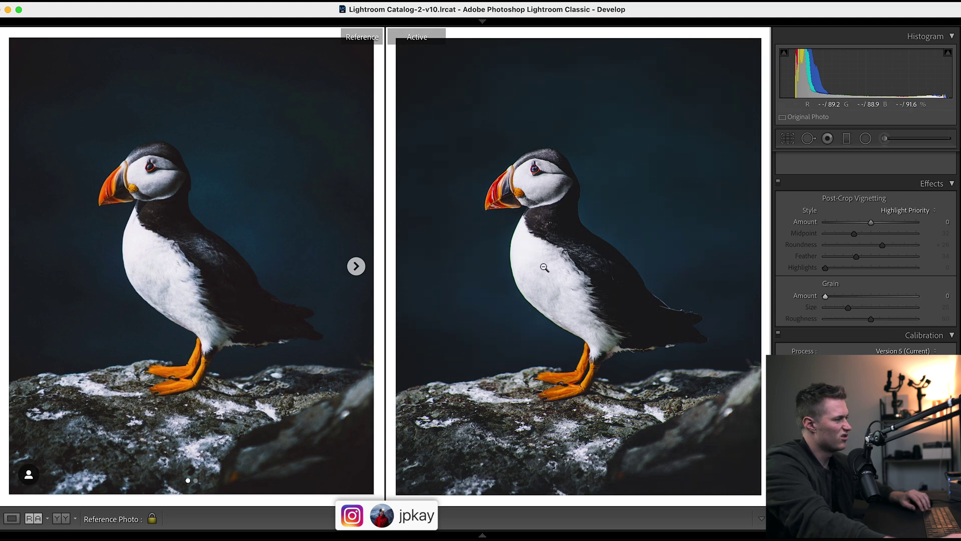
{"action": "left_click_drag", "start_coordinate": [825, 296], "coordinate": [847, 297]}
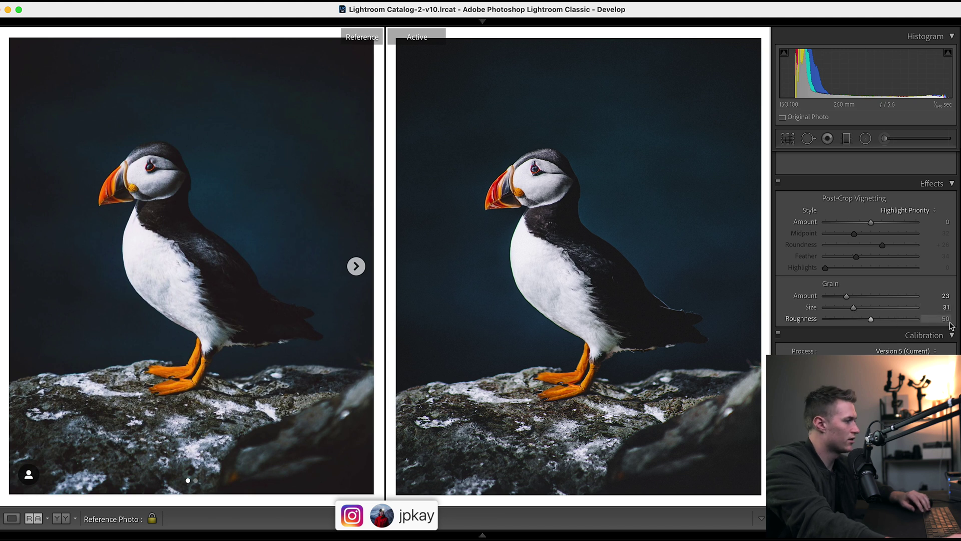
{"action": "scroll", "coordinate": [949, 112], "scroll_direction": "up", "scroll_amount": 10}
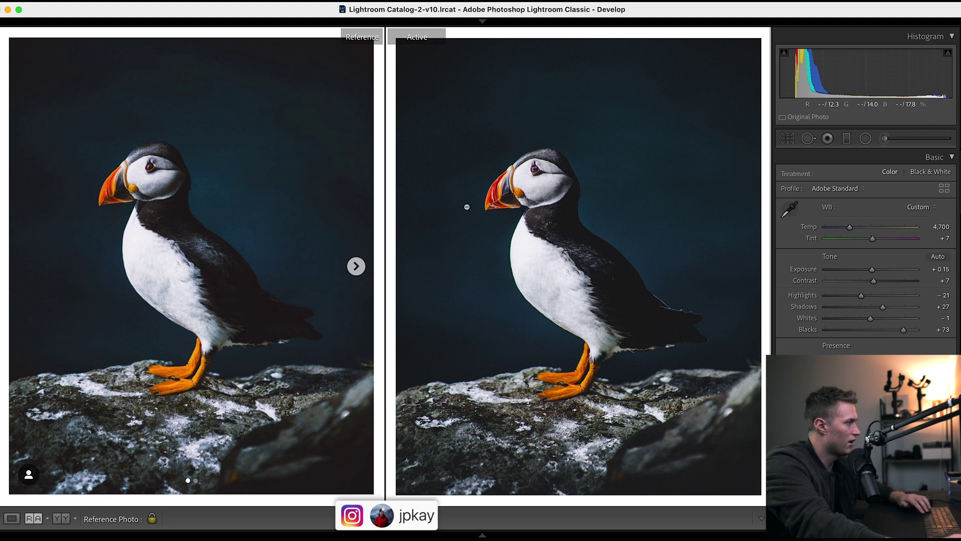
Lower Whites to +15 and nudge the upper point of the tone curve.
{"action": "scroll", "coordinate": [954, 202], "scroll_direction": "down", "scroll_amount": 12}
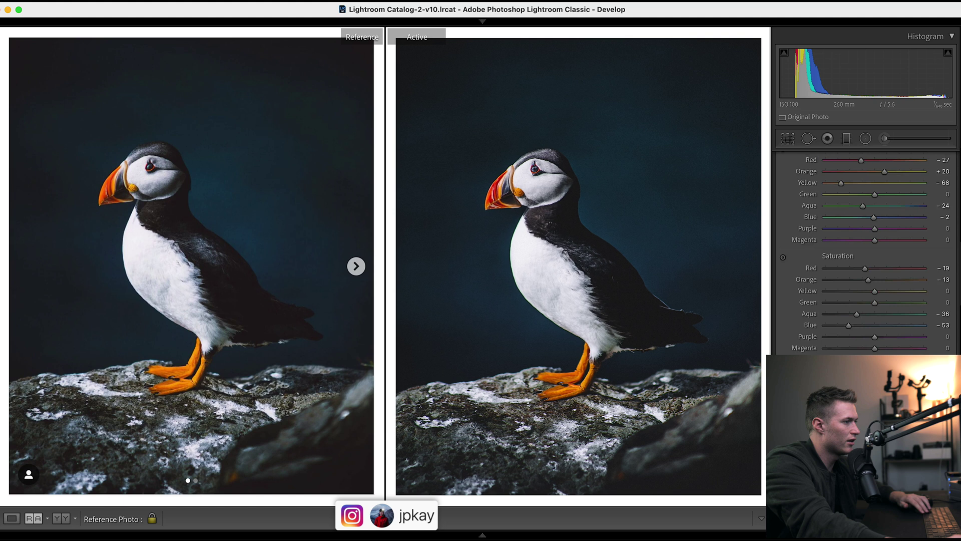
{"action": "scroll", "coordinate": [940, 295], "scroll_direction": "up", "scroll_amount": 10}
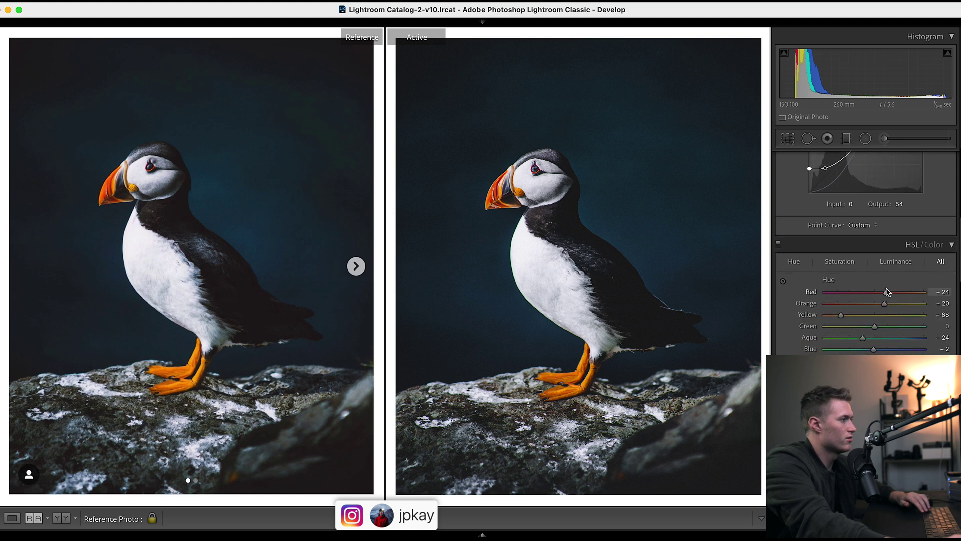
{"action": "scroll", "coordinate": [884, 291], "scroll_direction": "up", "scroll_amount": 6}
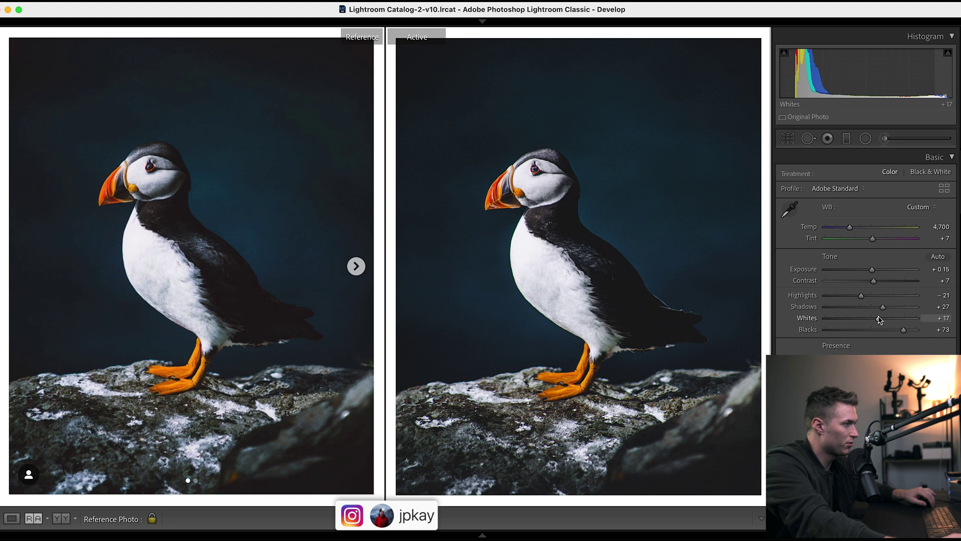
{"action": "left_click_drag", "start_coordinate": [879, 320], "coordinate": [877, 319]}
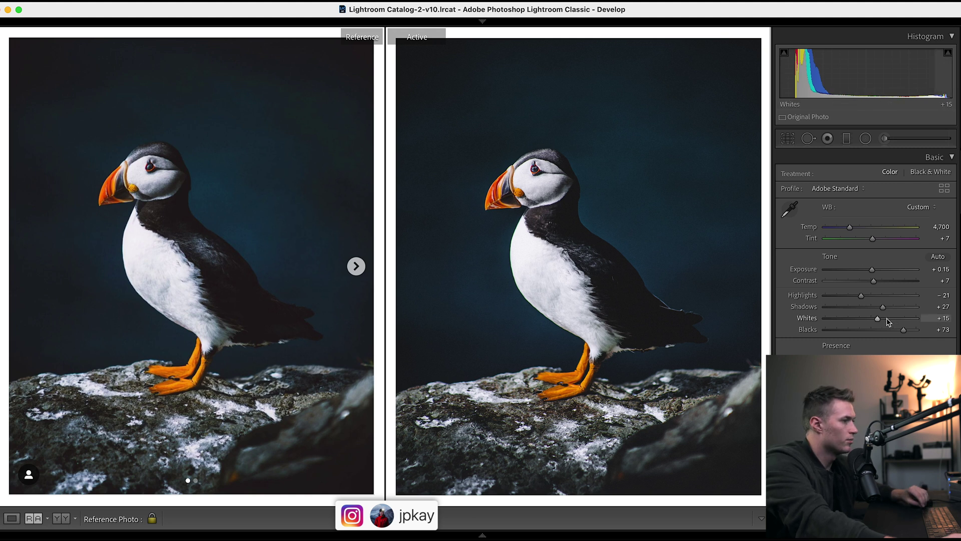
{"action": "scroll", "coordinate": [901, 319], "scroll_direction": "down", "scroll_amount": 6}
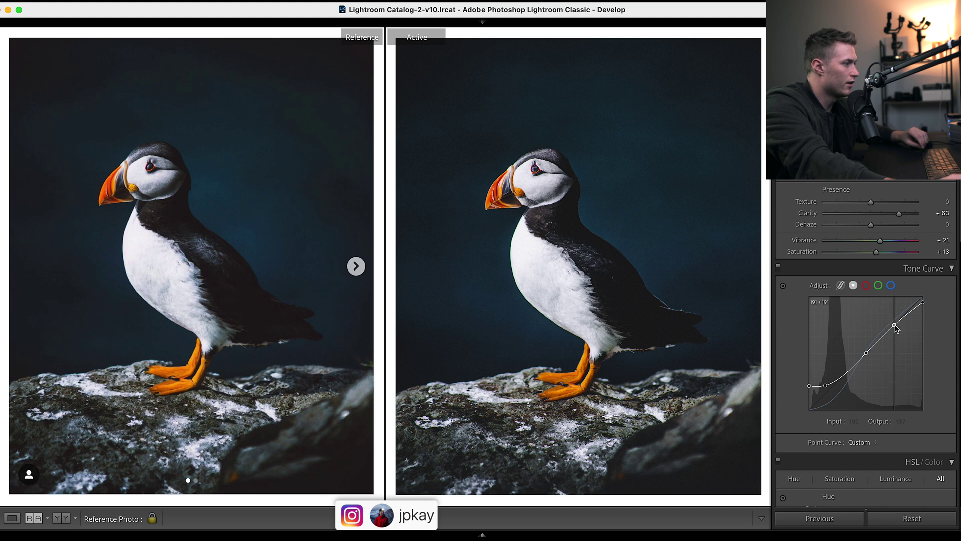
{"action": "left_click_drag", "start_coordinate": [895, 325], "coordinate": [894, 324]}
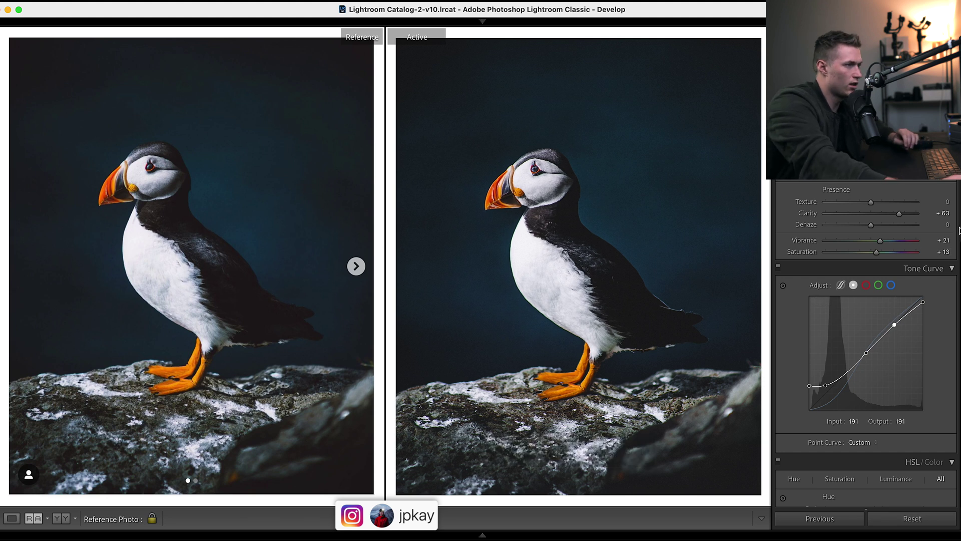
{"action": "scroll", "coordinate": [866, 345], "scroll_direction": "up", "scroll_amount": 5}
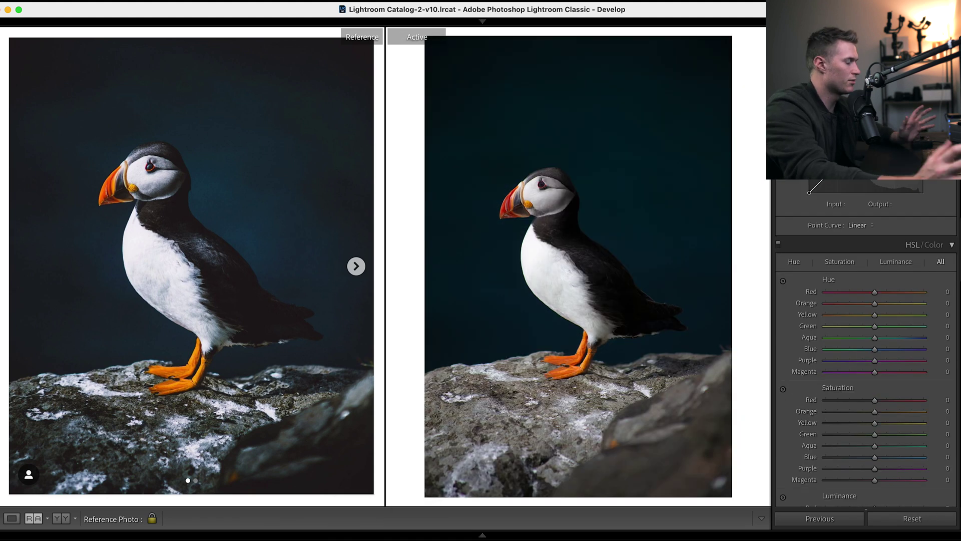
{"action": "key", "text": "super+z"}
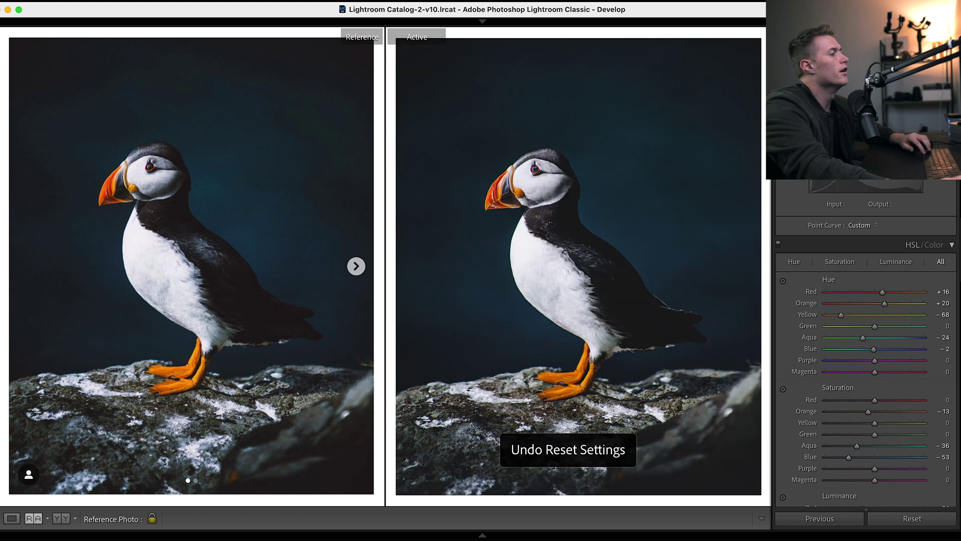
{"action": "key", "text": "super+shift+z"}
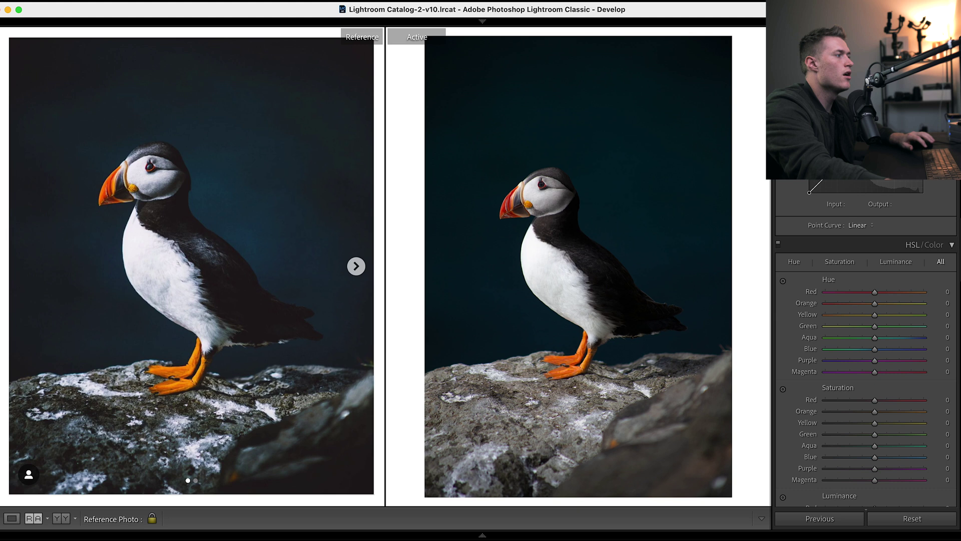
{"action": "key", "text": "super+z"}
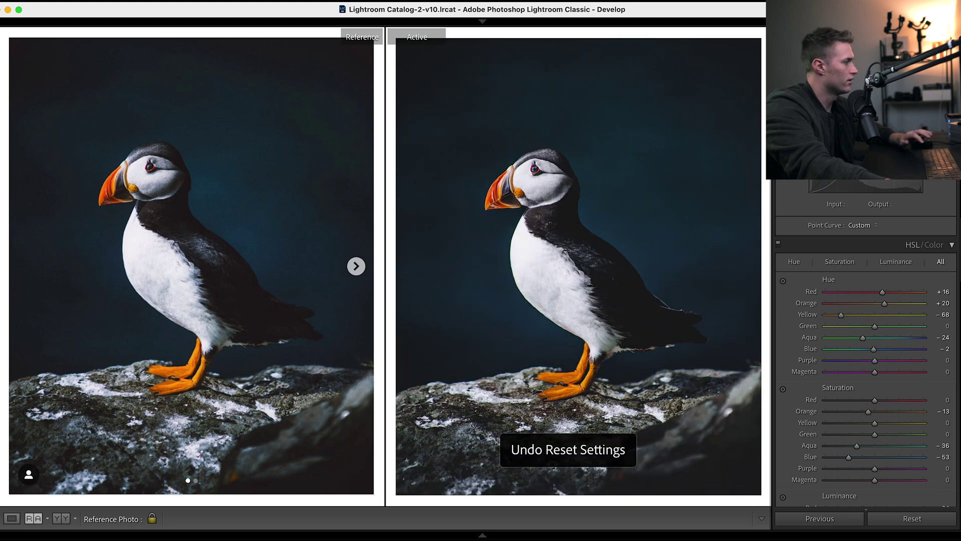